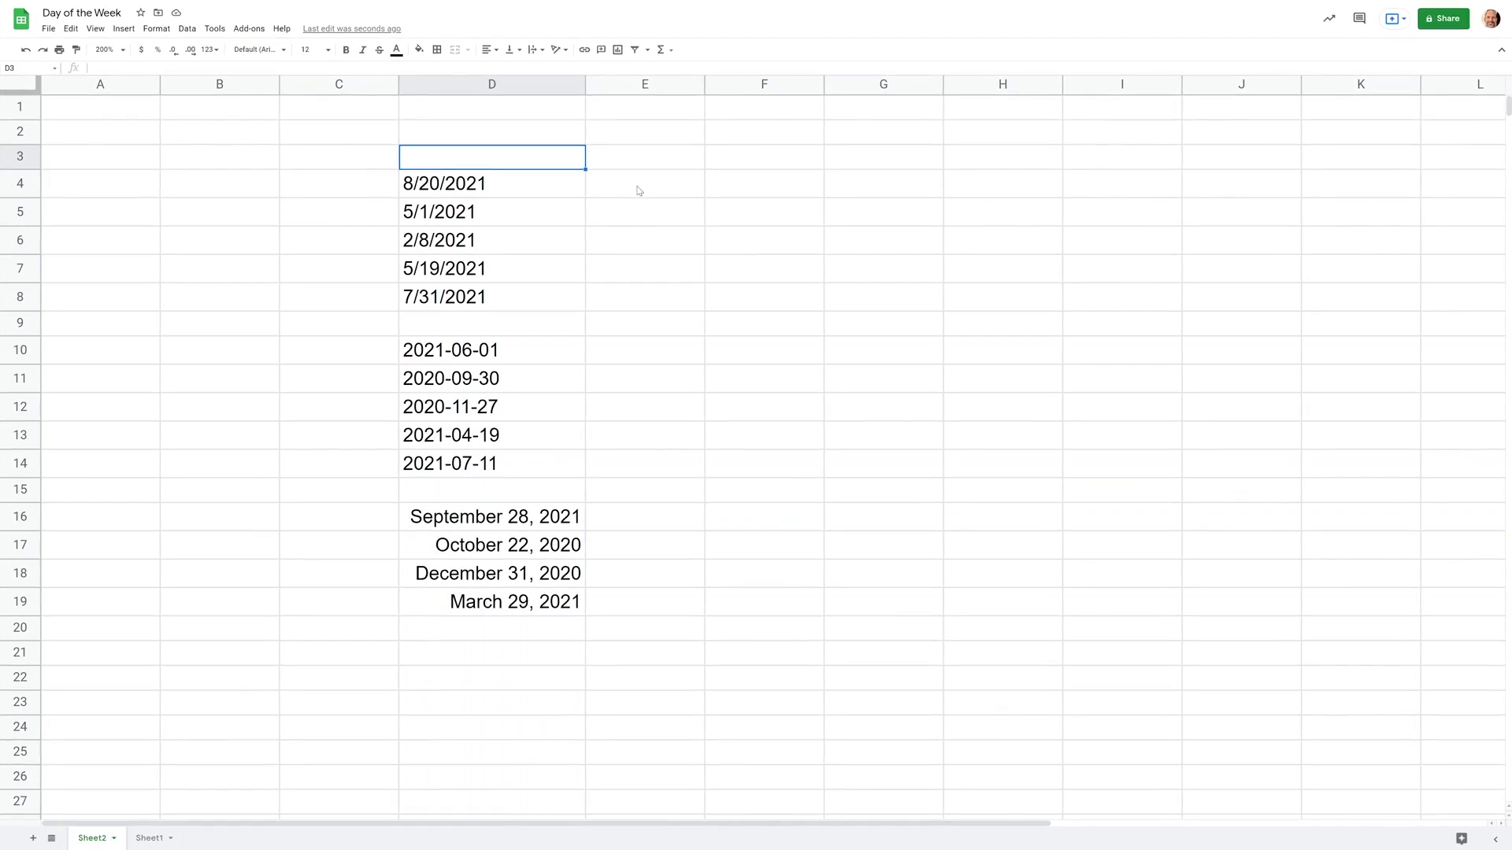
Step: Enter =WEEKDAY(D4) in E4 and accept the suggested fill for E5:E8
{"action": "left_click", "coordinate": [638, 191]}
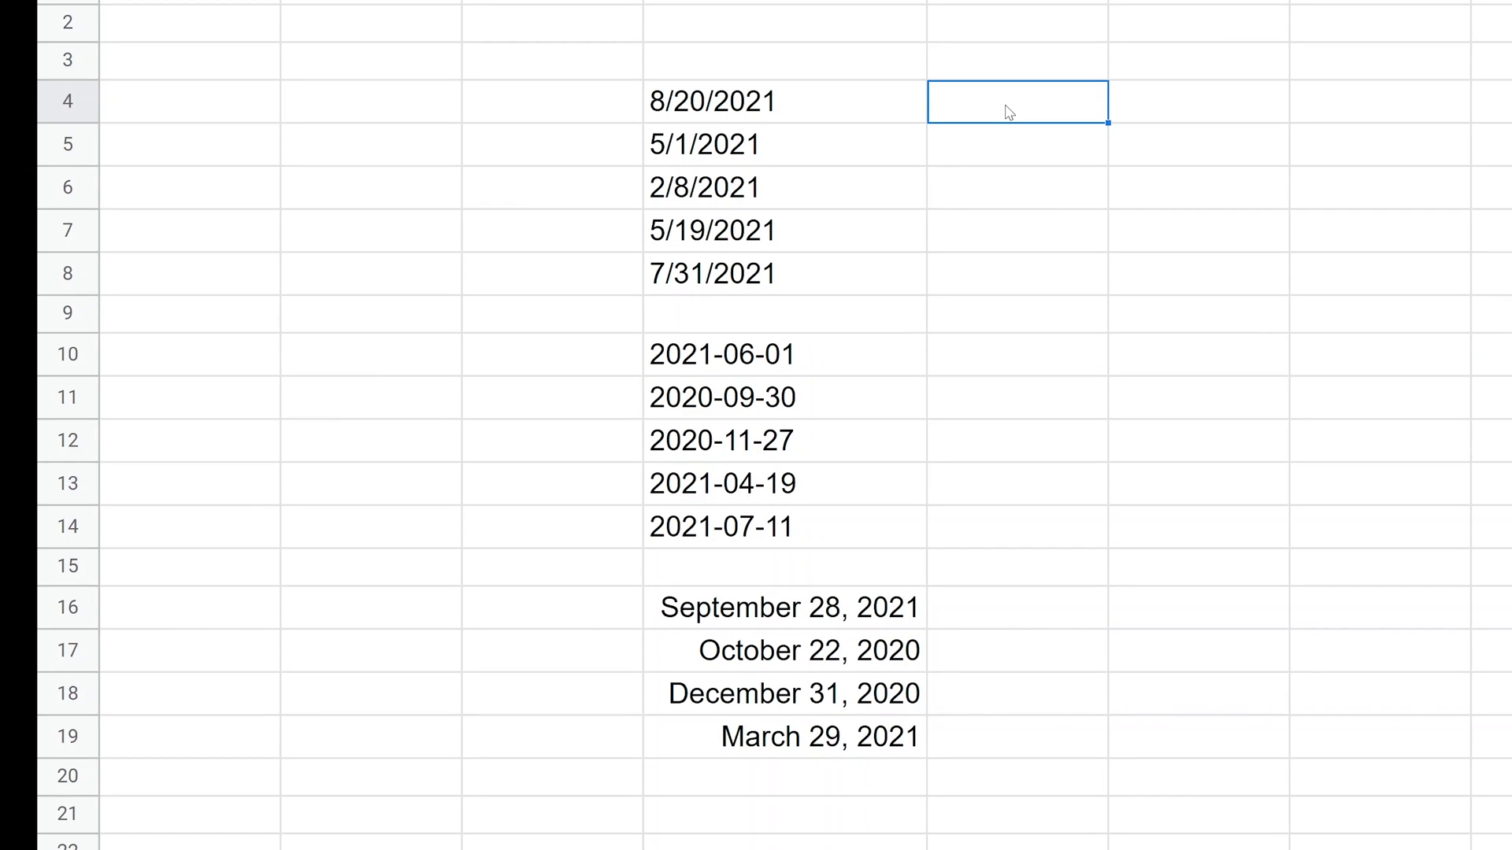
{"action": "type", "text": "=weekday"}
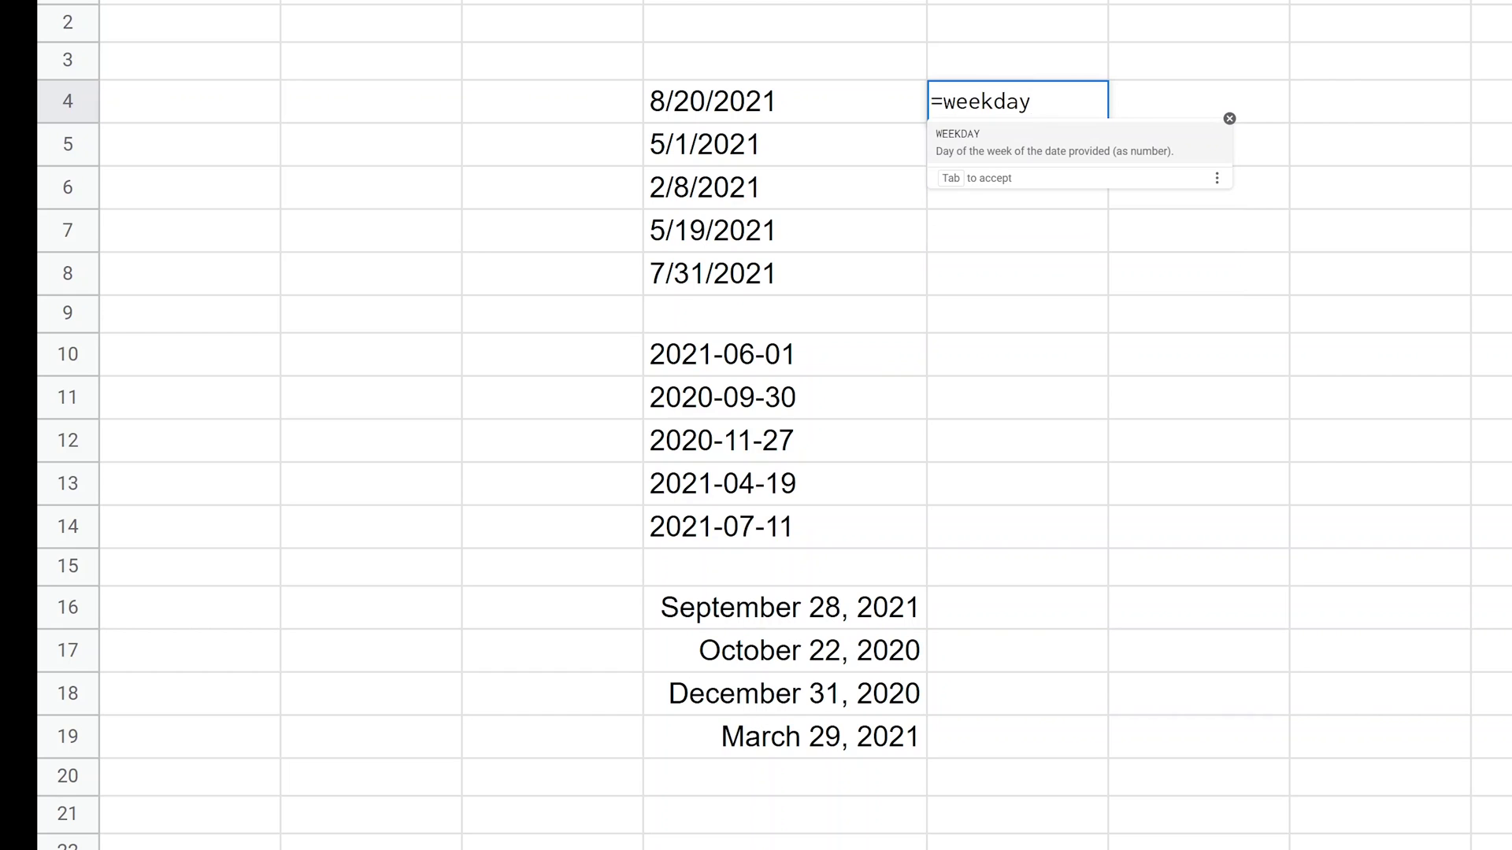
{"action": "type", "text": "("}
{"action": "left_click", "coordinate": [784, 101]}
{"action": "type", "text": ")"}
{"action": "key", "text": "Return"}
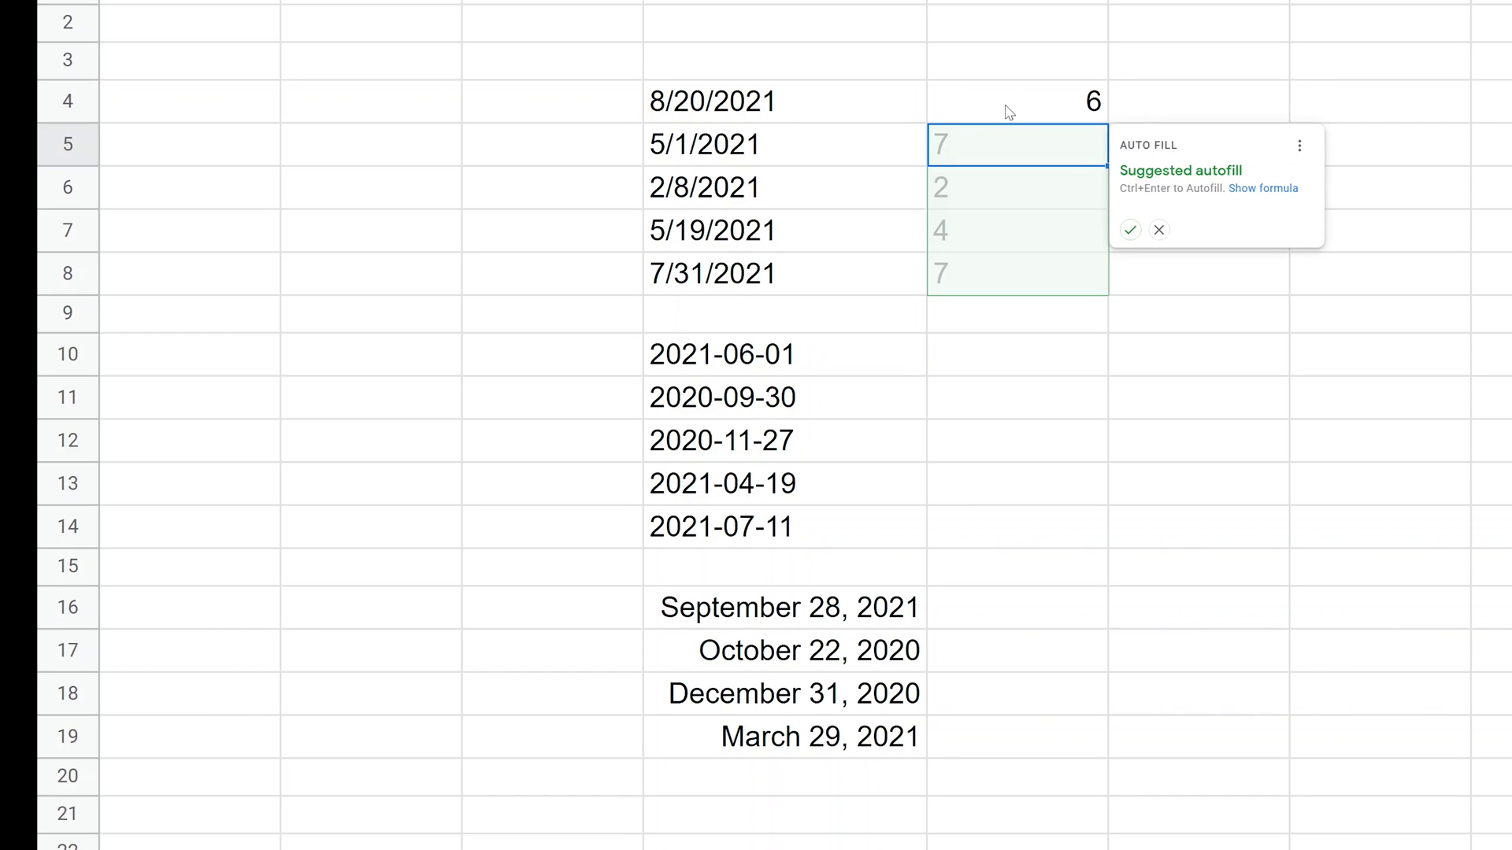
{"action": "left_click", "coordinate": [1130, 229]}
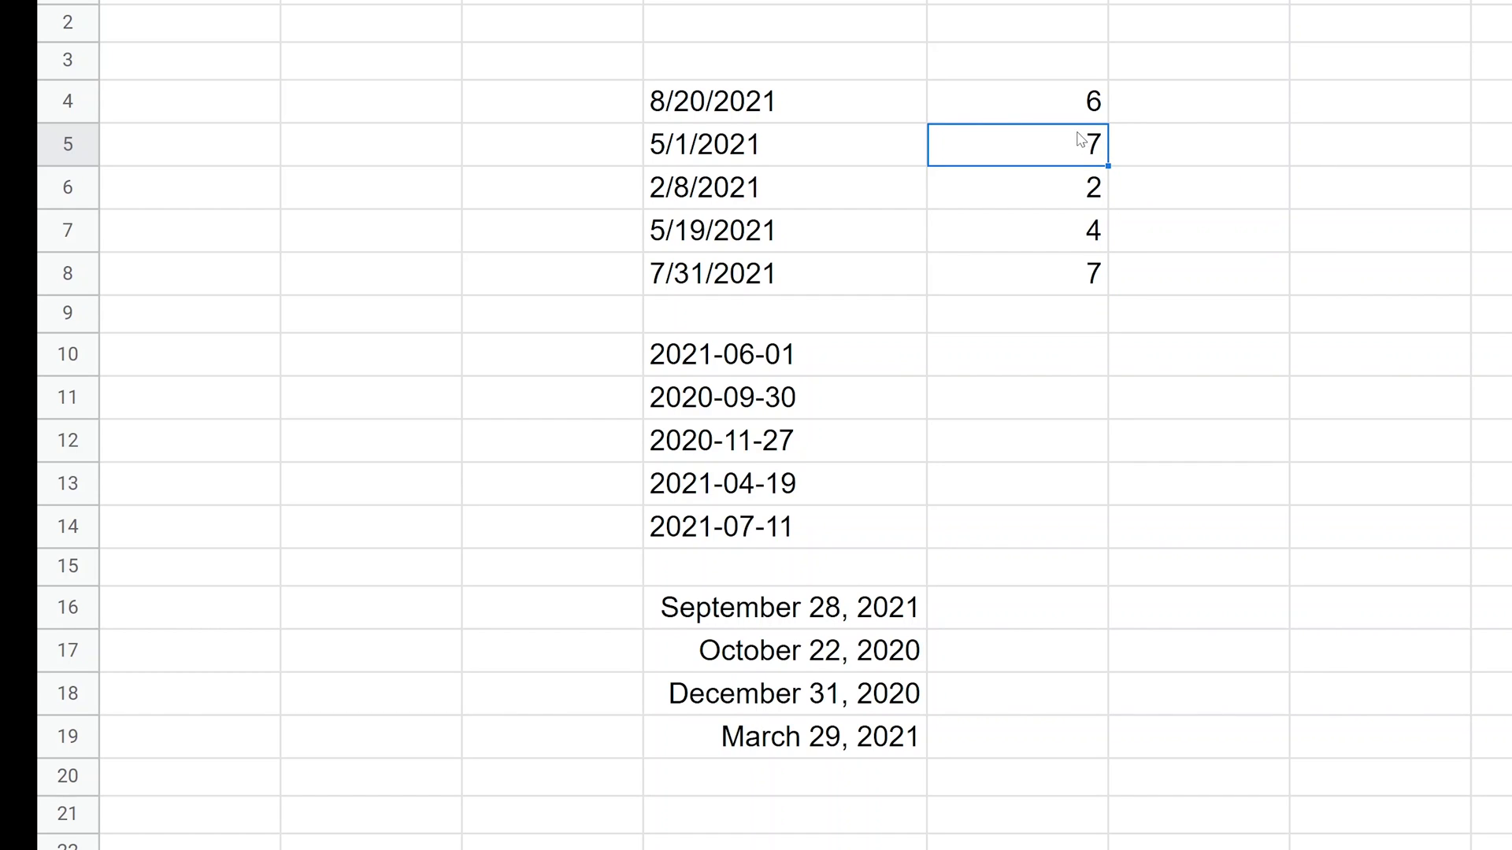
Step: Clear the weekday numbers from column E
{"action": "left_click", "coordinate": [1051, 107]}
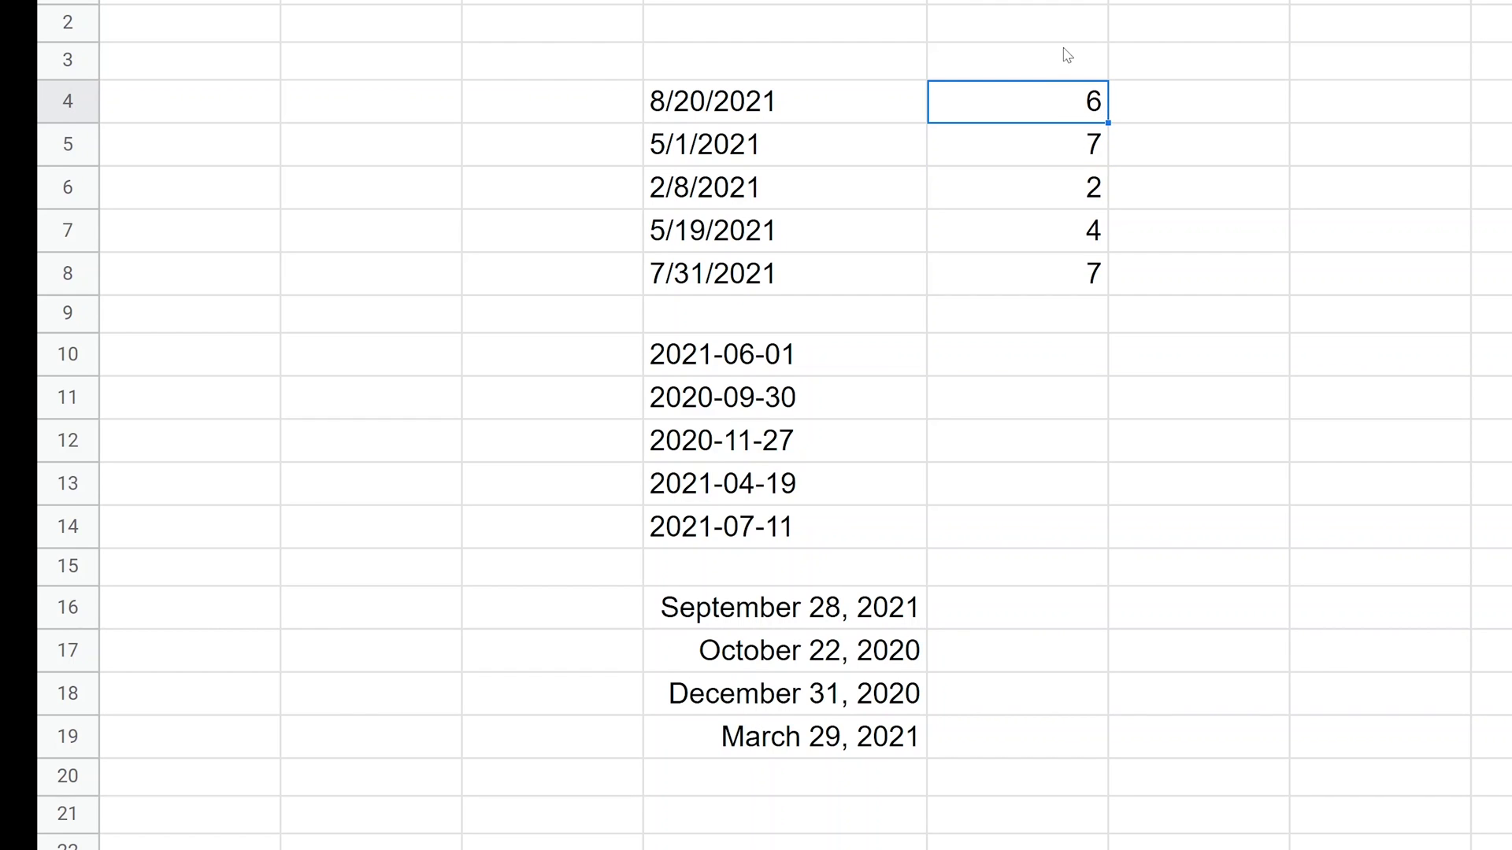
{"action": "left_click_drag", "start_coordinate": [1067, 57], "coordinate": [1048, 347]}
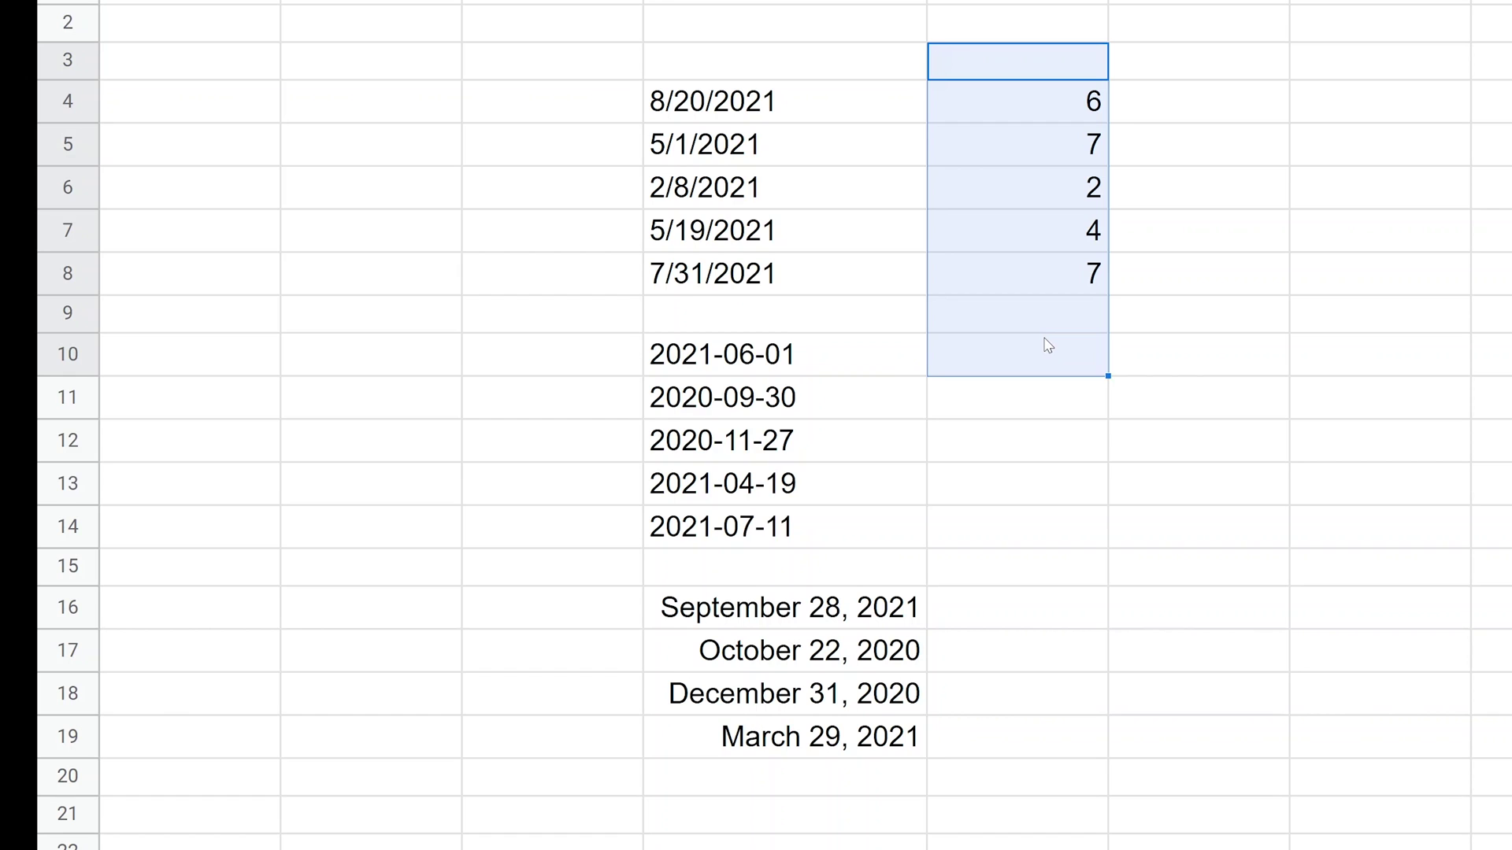
{"action": "key", "text": "Delete"}
Step: Select D4:D8 and go to Format > Number > More date and time formats
{"action": "left_click_drag", "start_coordinate": [857, 114], "coordinate": [874, 283]}
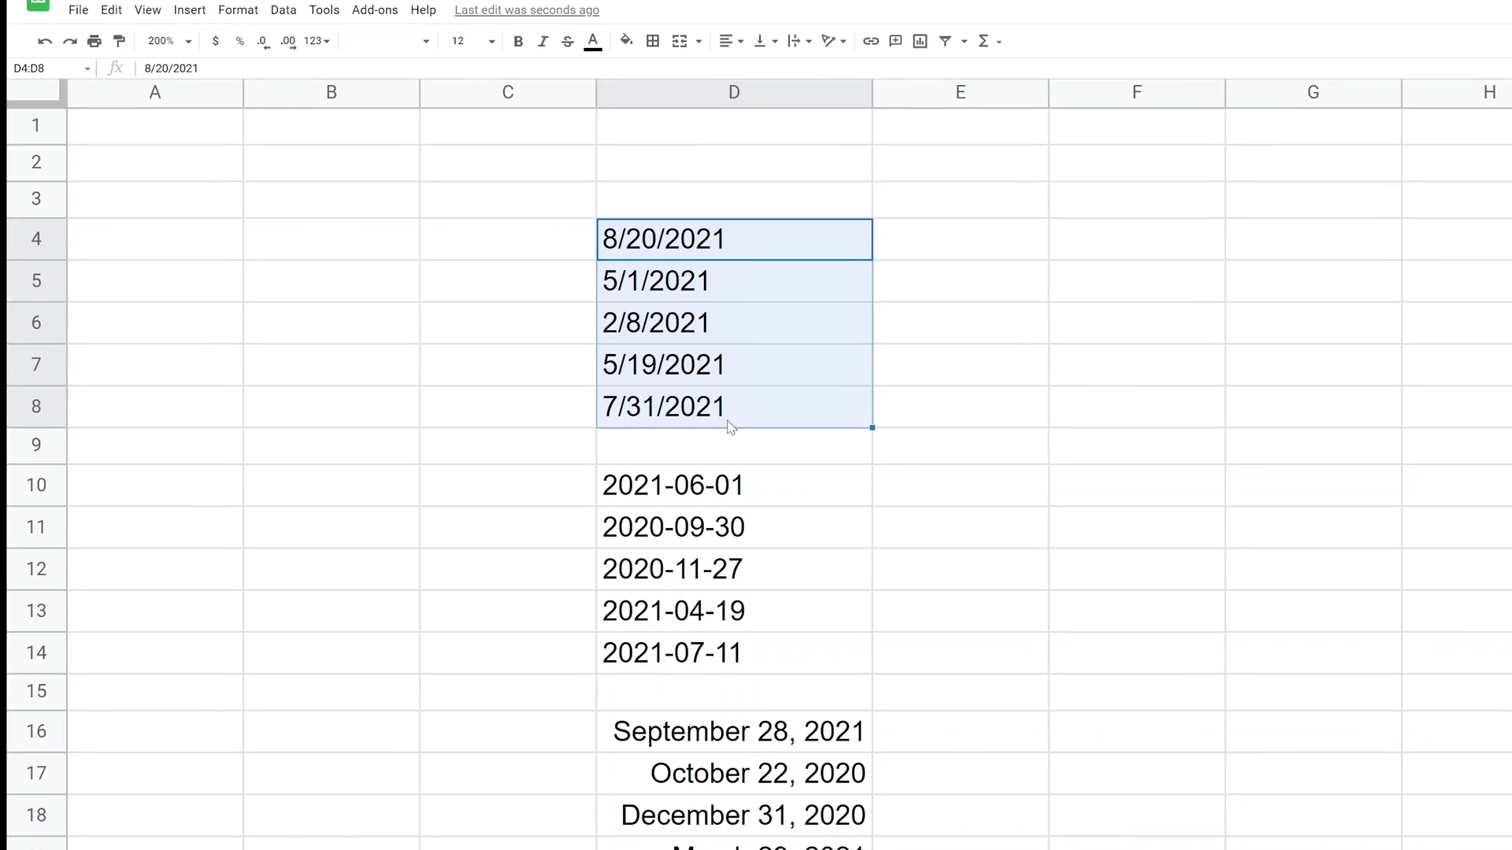
{"action": "left_click", "coordinate": [241, 11]}
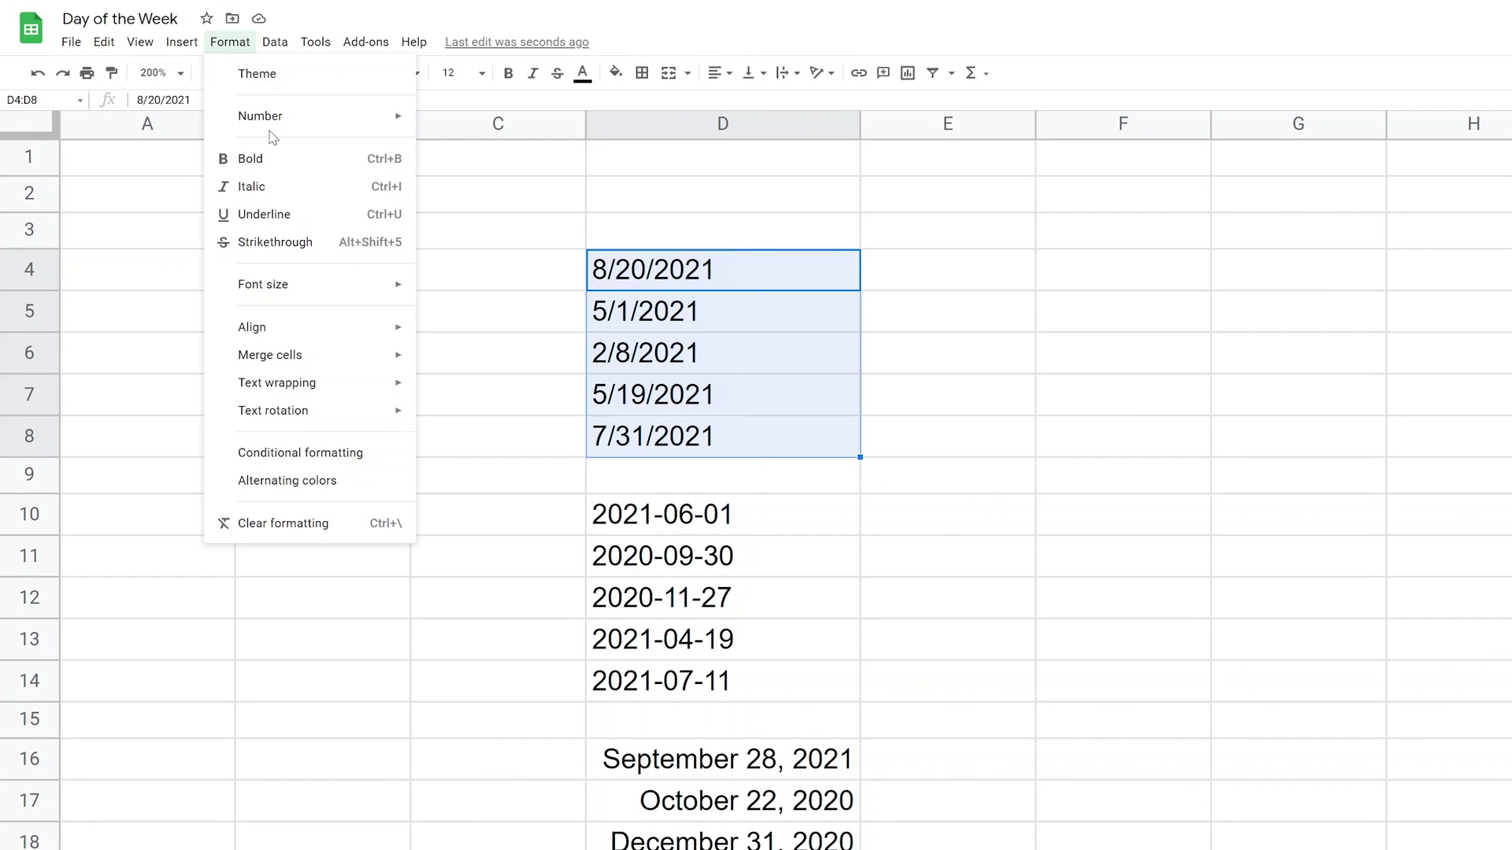
{"action": "mouse_move", "coordinate": [277, 132]}
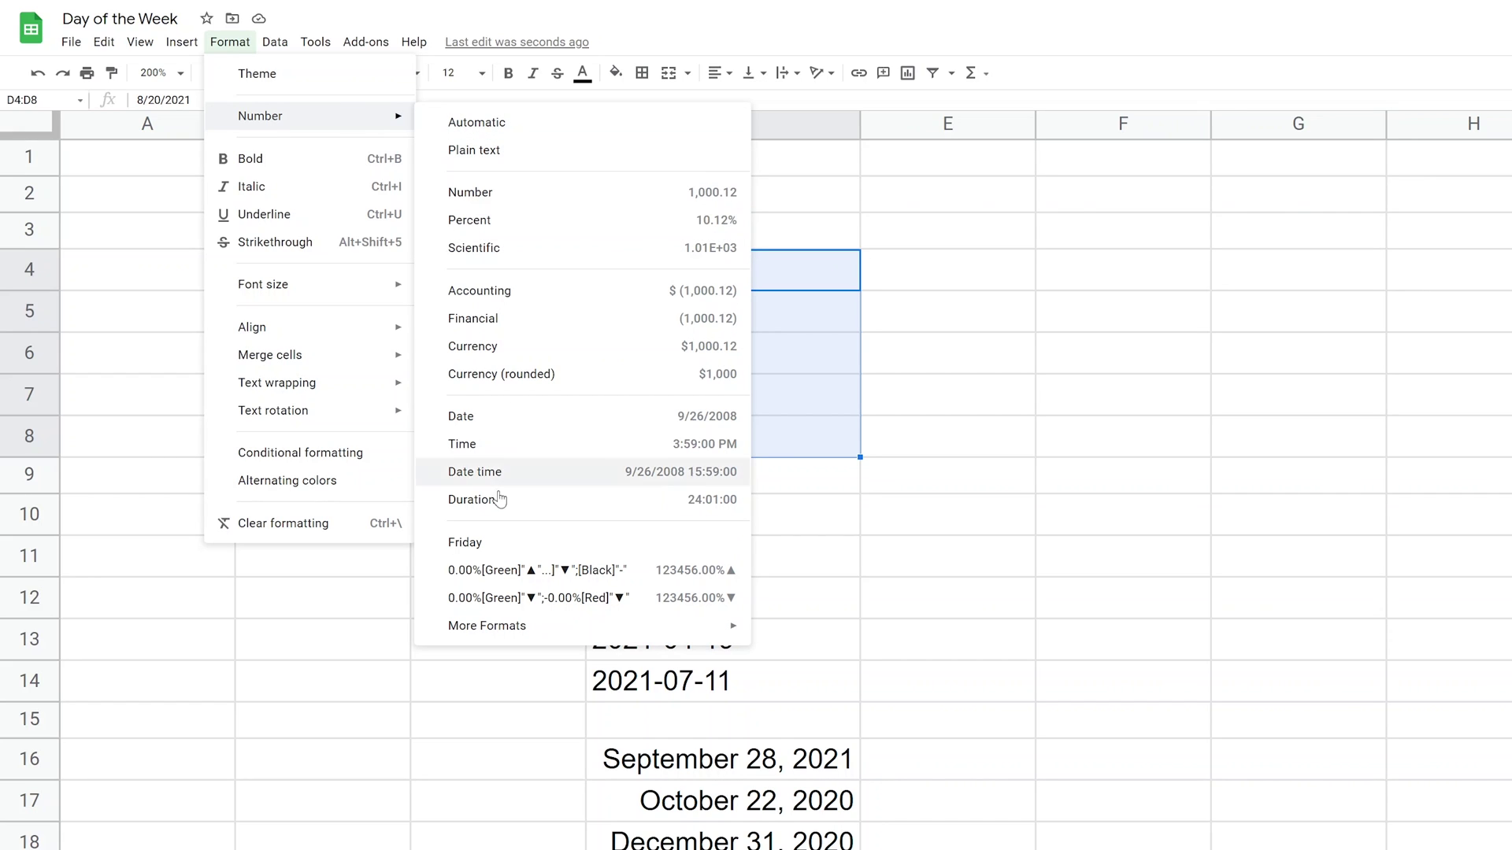
{"action": "mouse_move", "coordinate": [662, 627]}
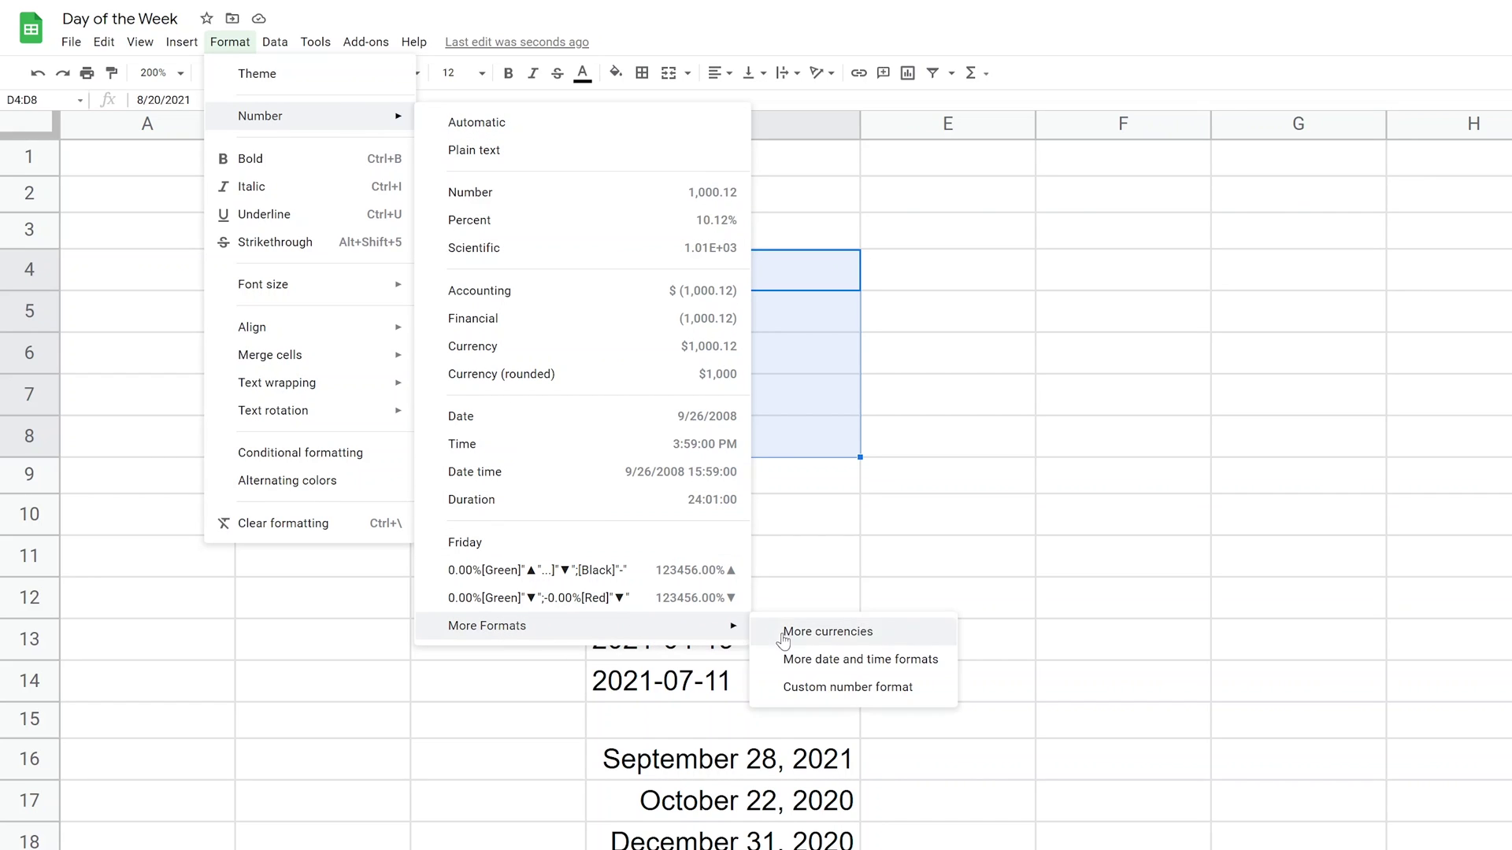
Step: Remove the year, month and slash from the custom format, leaving the day as its full name
{"action": "left_click", "coordinate": [849, 664]}
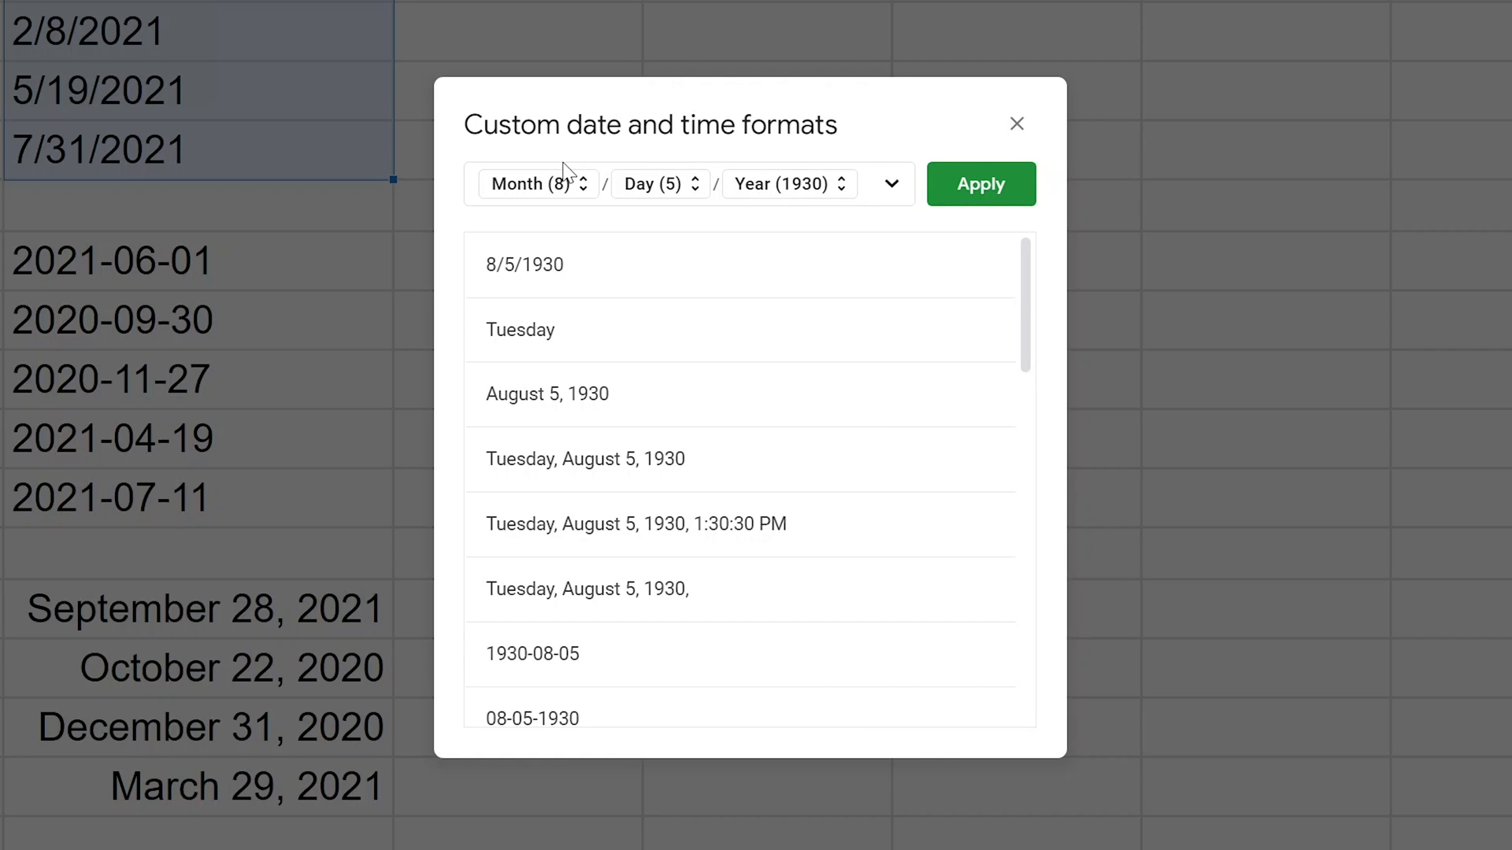
{"action": "left_click", "coordinate": [754, 194]}
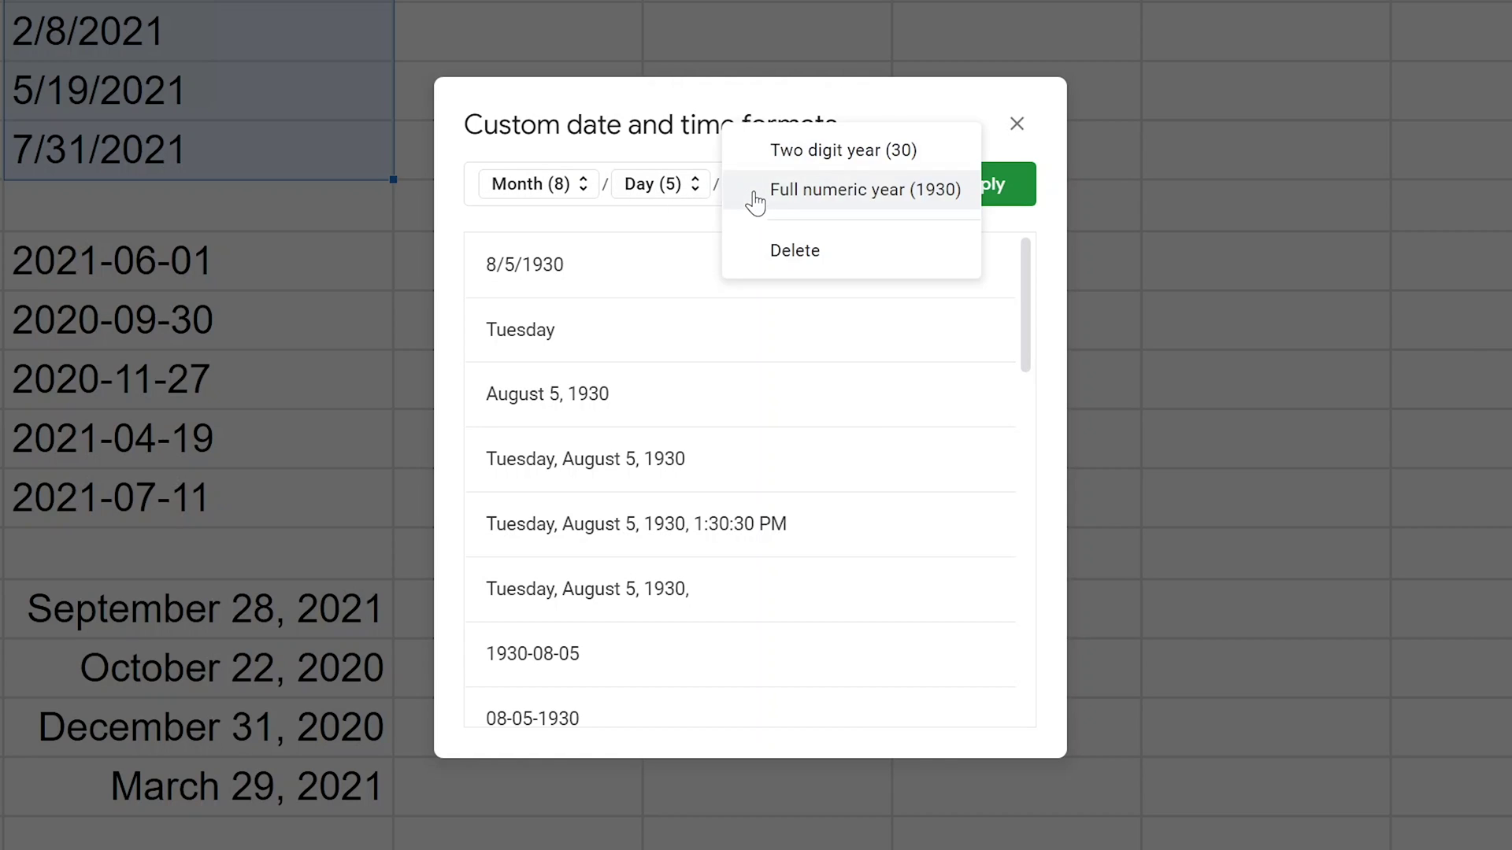
{"action": "left_click", "coordinate": [770, 264]}
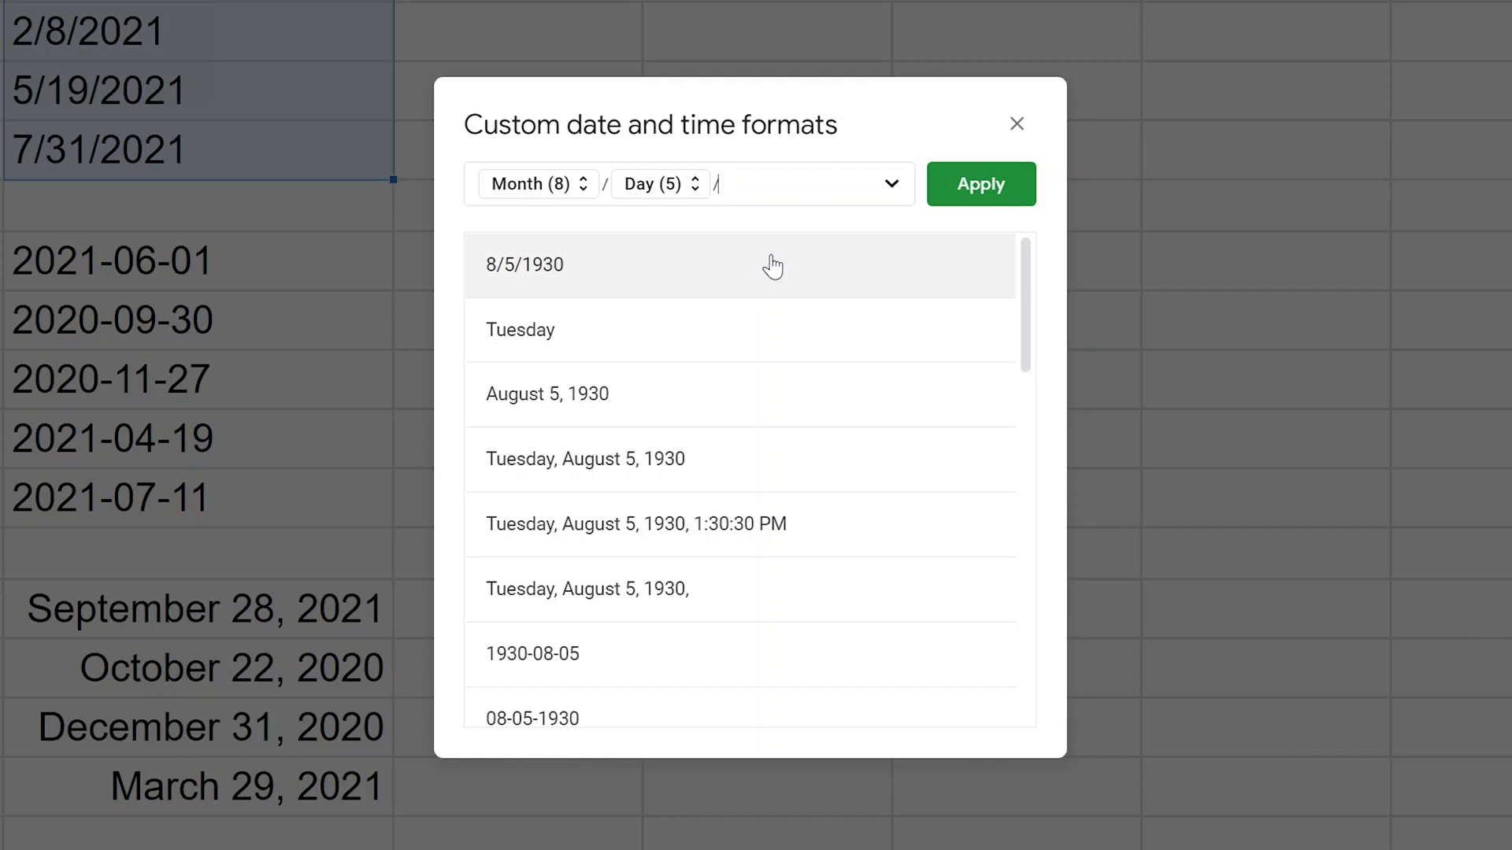
{"action": "left_click", "coordinate": [529, 189]}
{"action": "left_click", "coordinate": [498, 406]}
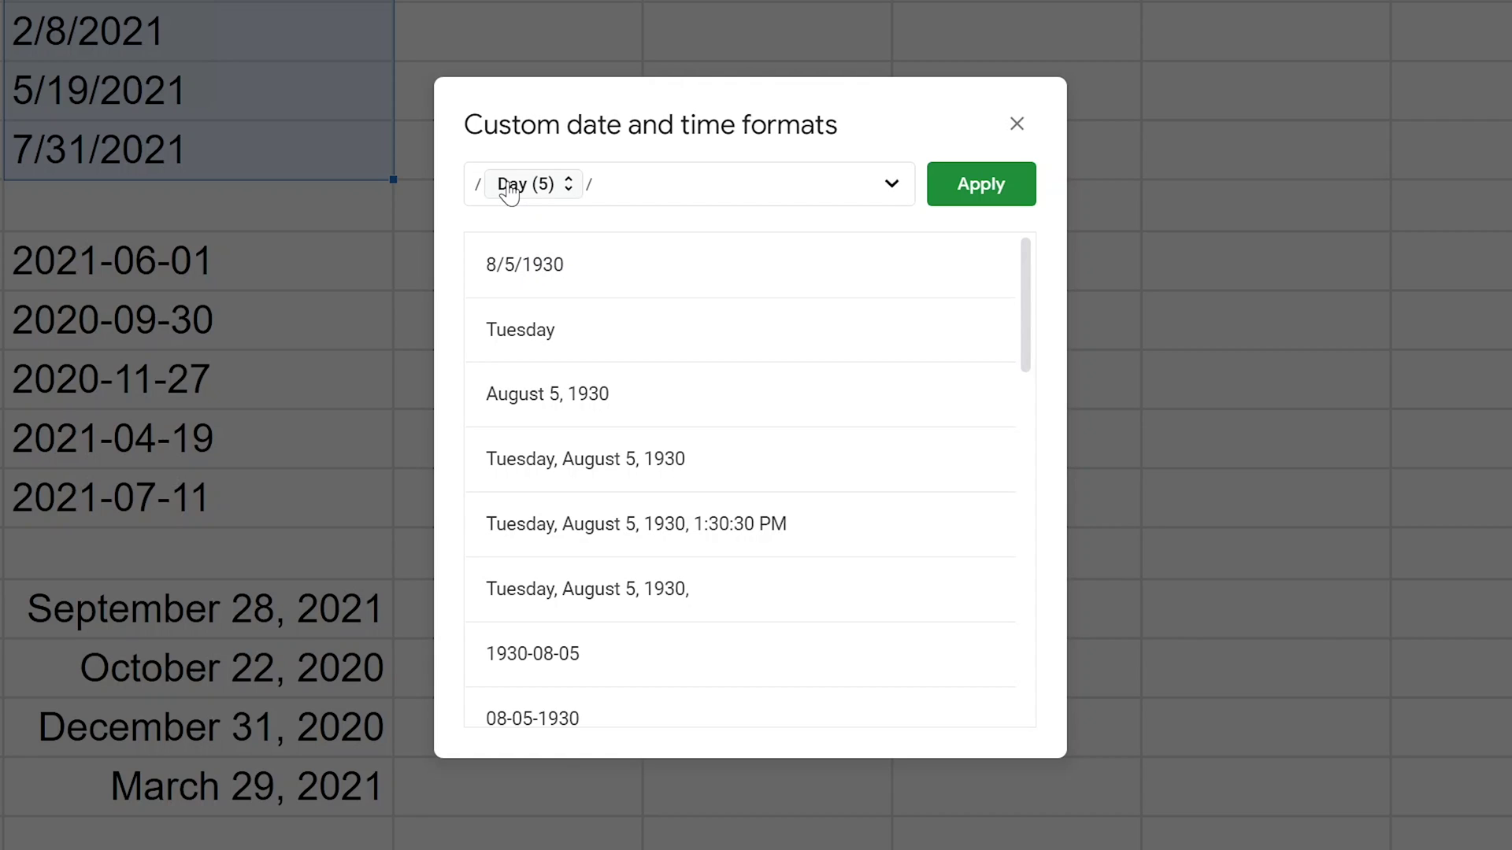
{"action": "key", "text": "BackSpace"}
{"action": "key", "text": "BackSpace"}
{"action": "left_click", "coordinate": [527, 193]}
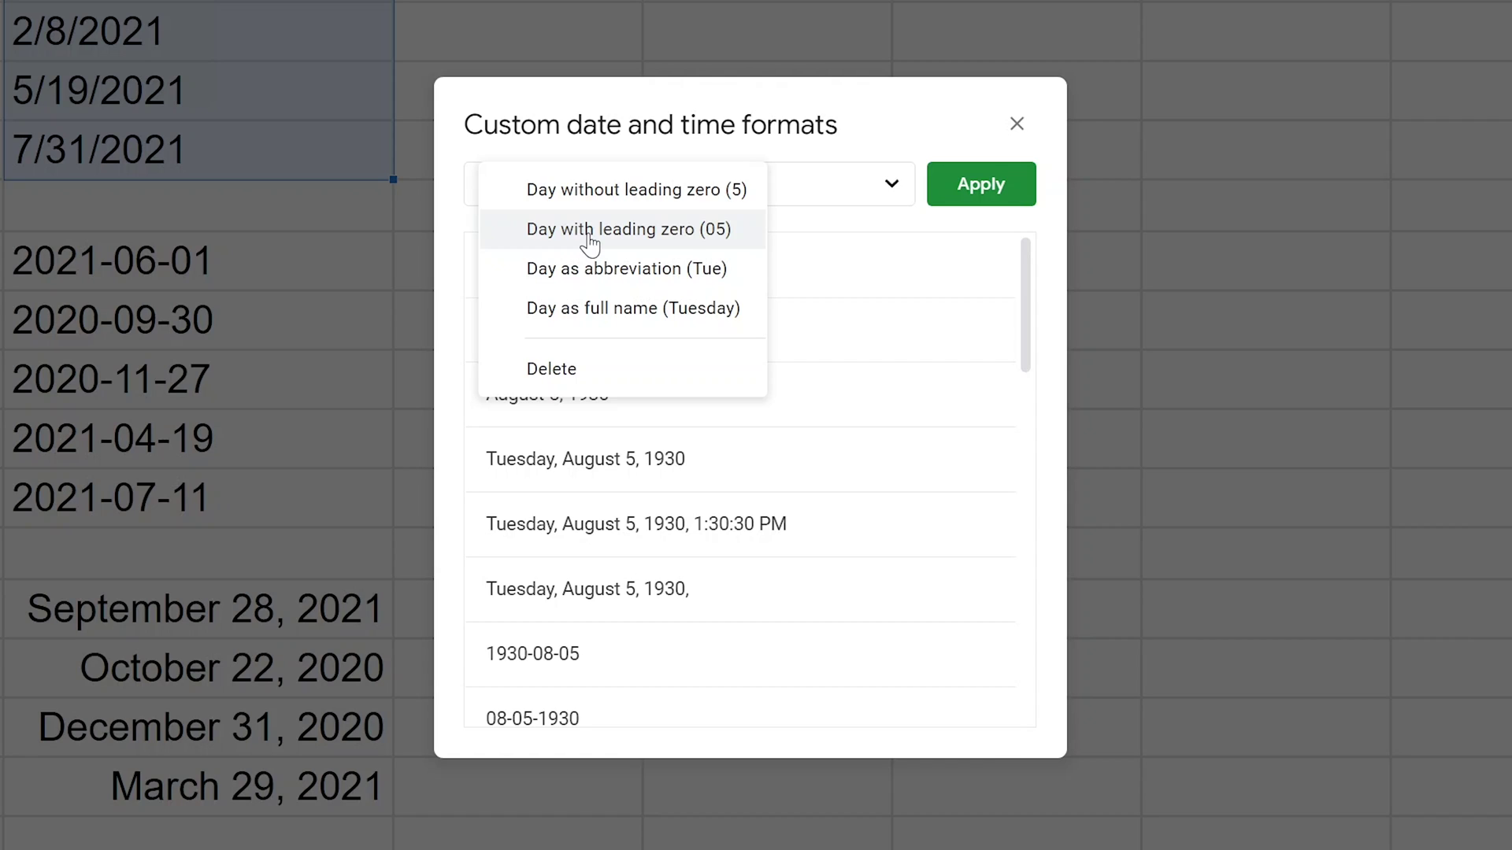
{"action": "left_click", "coordinate": [602, 307]}
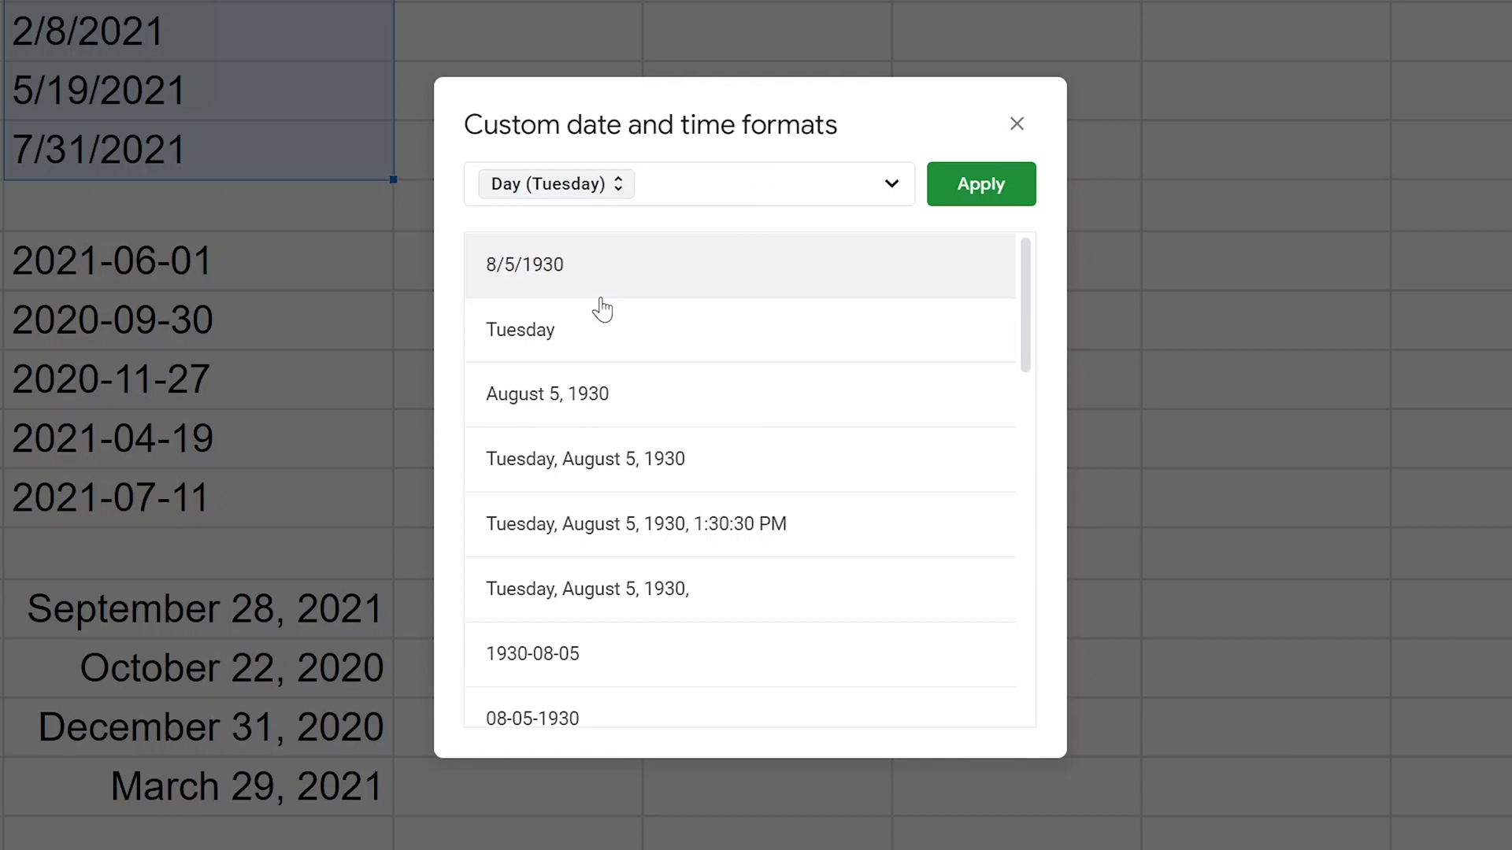
Step: Apply the weekday-name format to D4:D8, check the converted cells, then select E10
{"action": "left_click", "coordinate": [979, 187]}
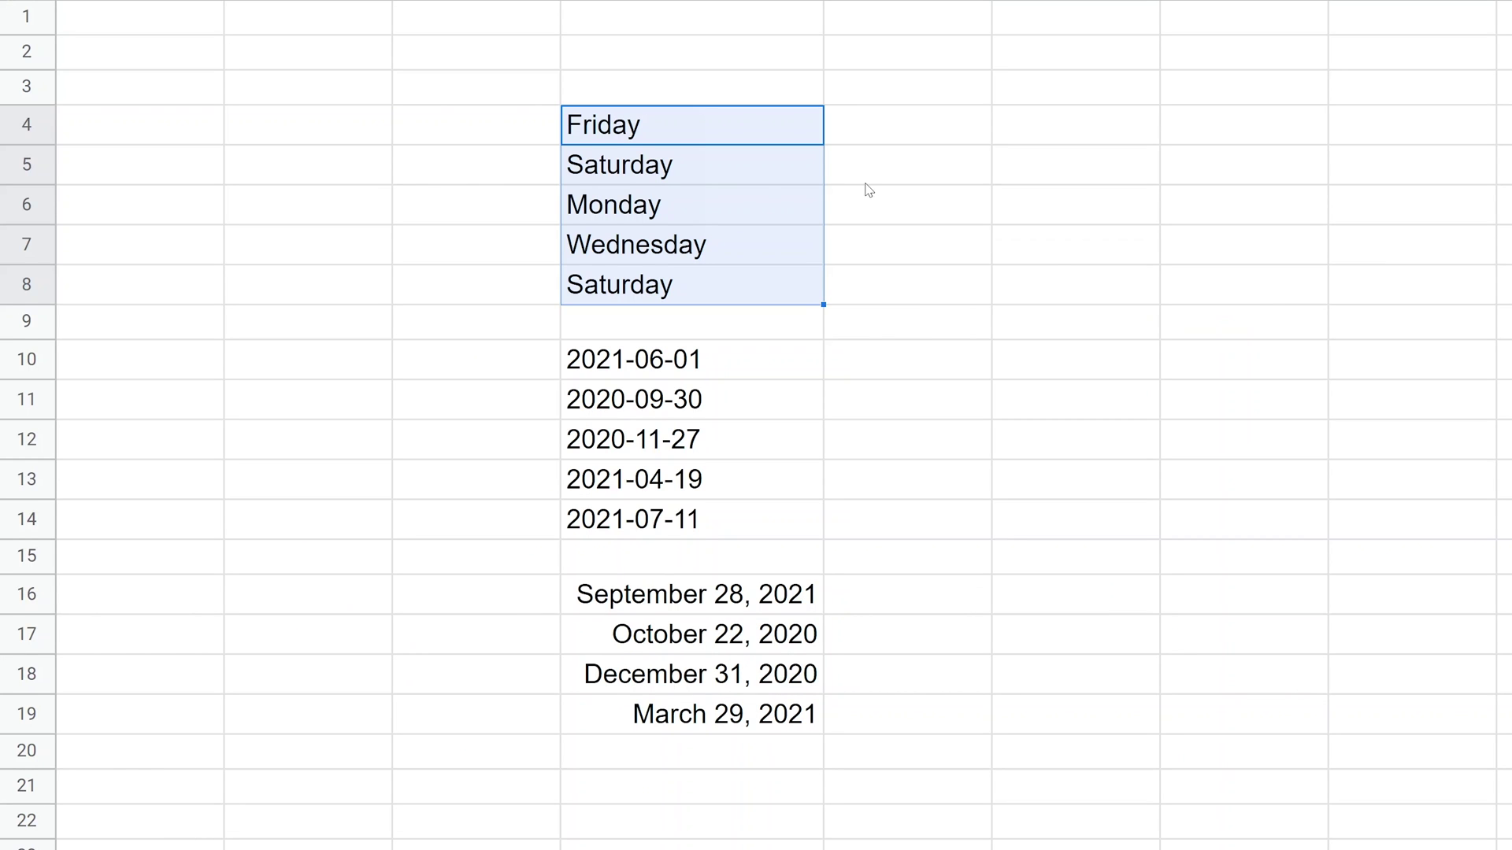
{"action": "left_click", "coordinate": [768, 168]}
{"action": "left_click", "coordinate": [773, 214]}
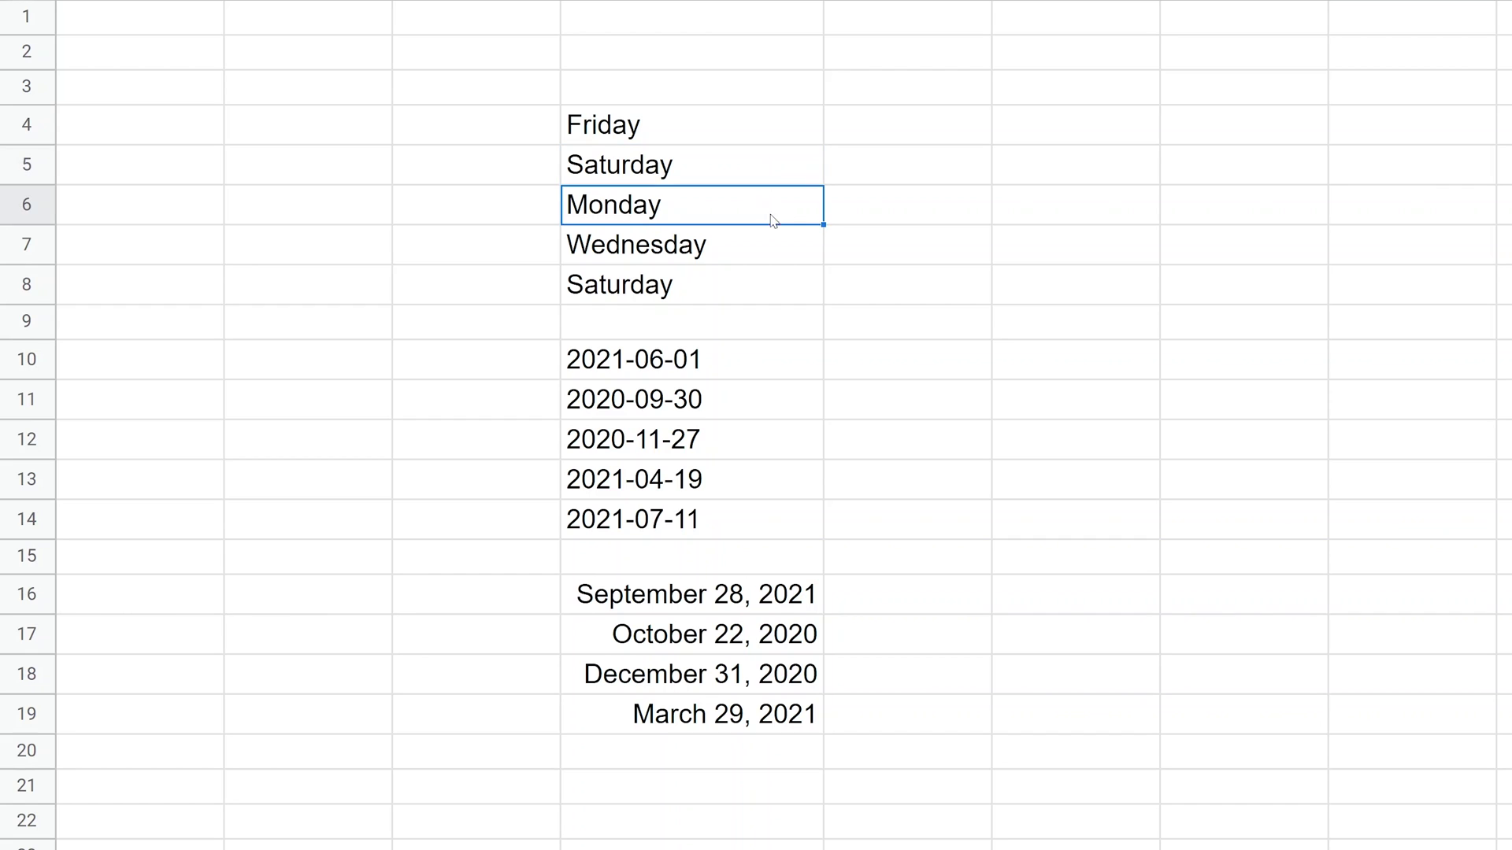
{"action": "left_click", "coordinate": [772, 244]}
{"action": "left_click", "coordinate": [781, 327]}
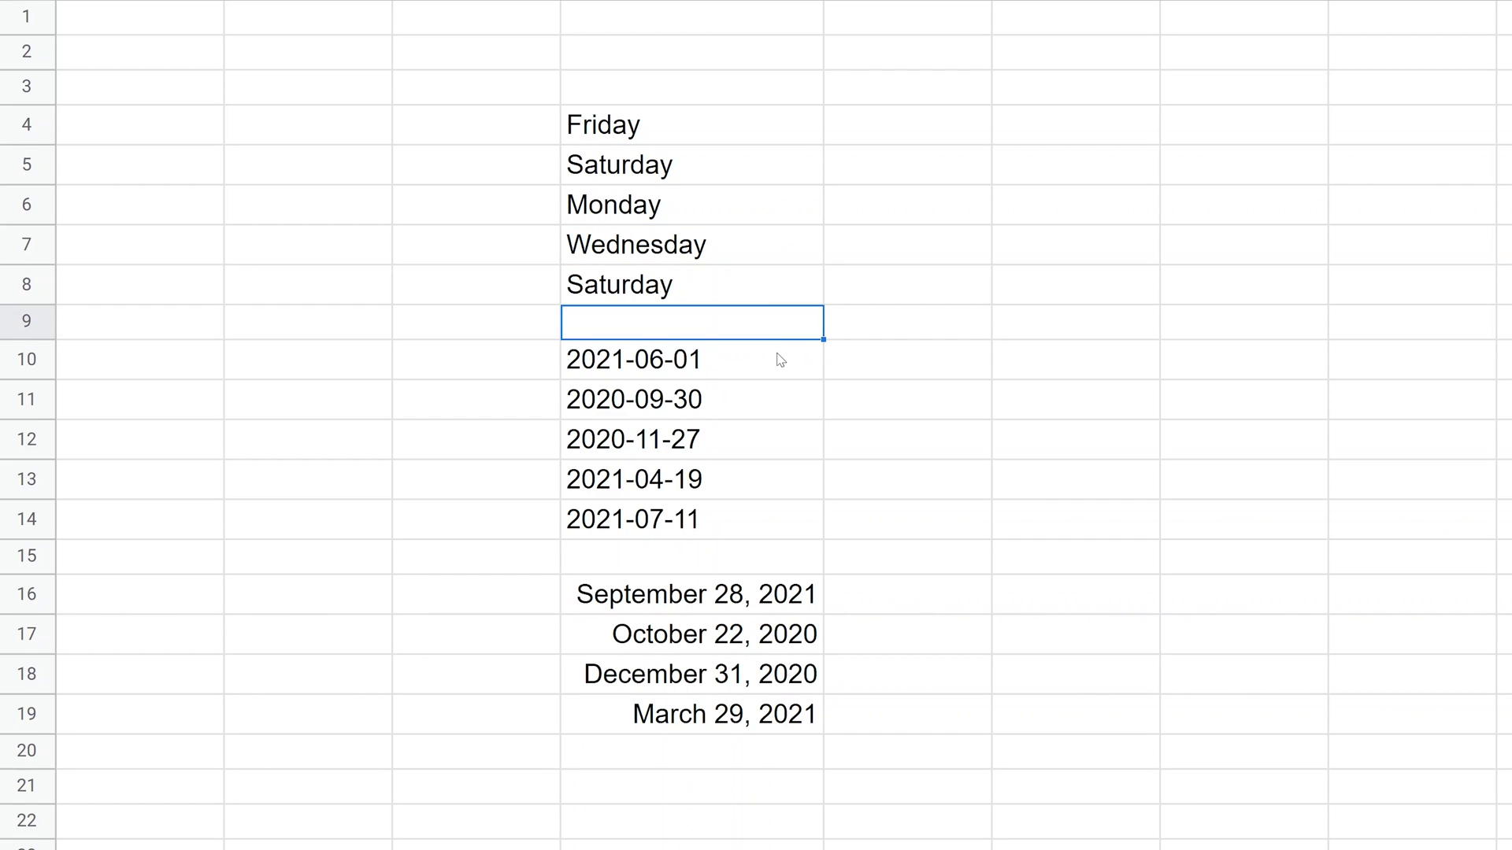
{"action": "left_click", "coordinate": [781, 359]}
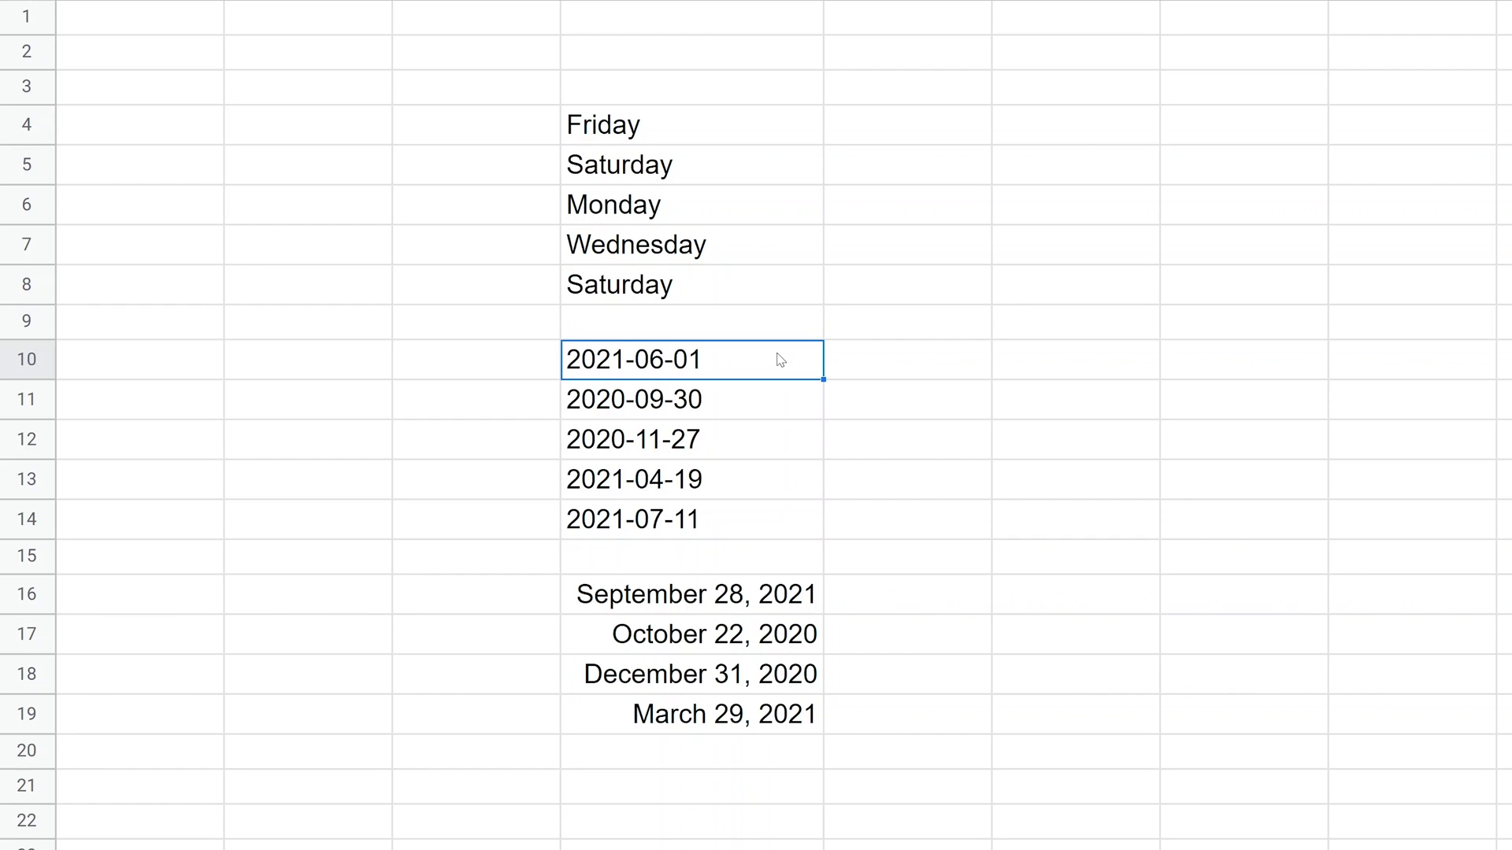
{"action": "left_click", "coordinate": [878, 365]}
Step: Enter =TEXT(D10,"DDDD") in E10 so it shows Tuesday for 2021-06-01
{"action": "type", "text": "=text"}
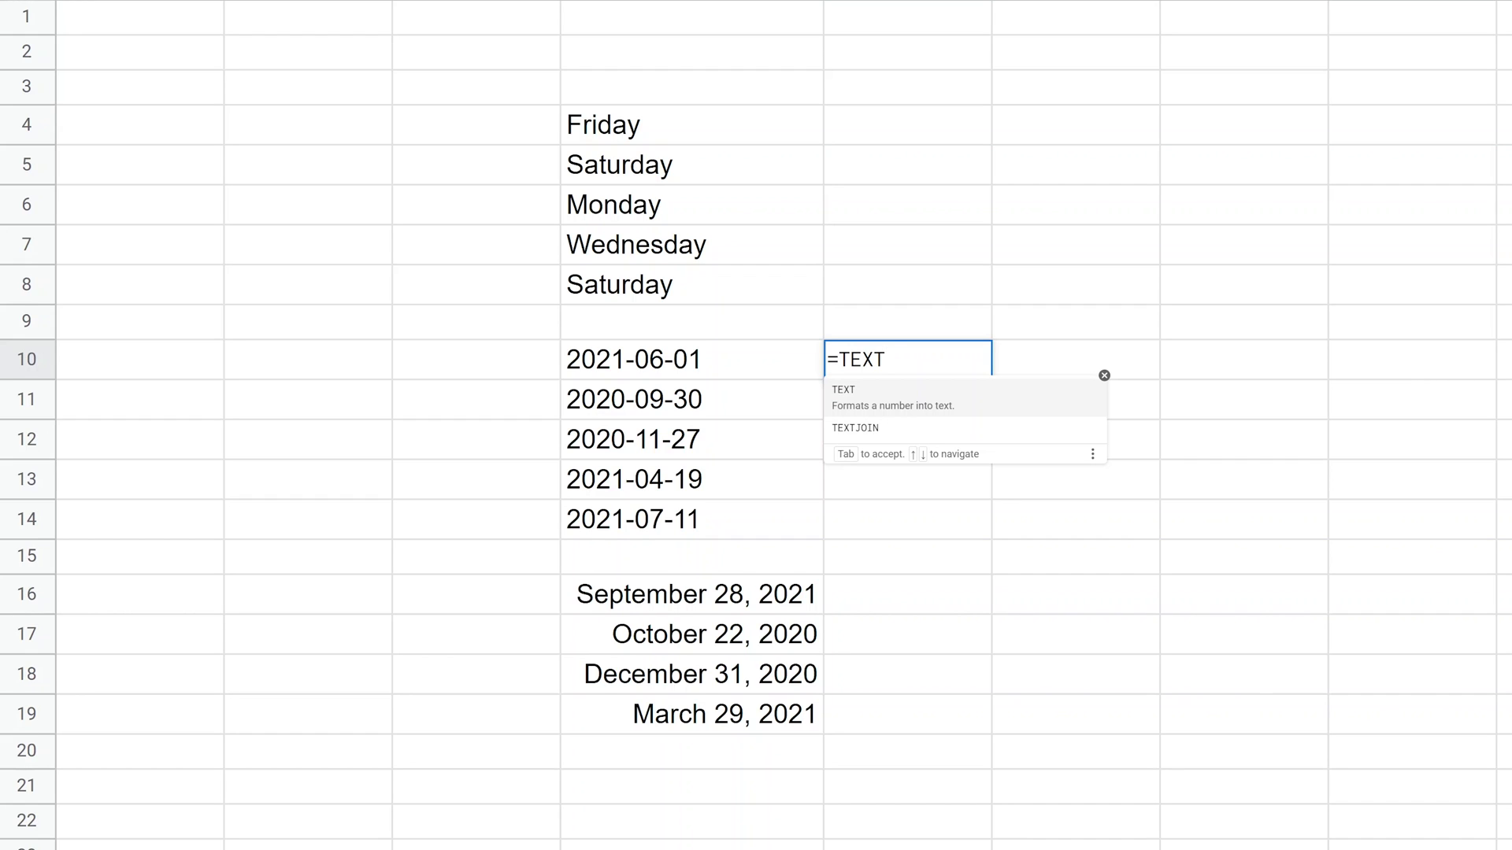
{"action": "type", "text": "("}
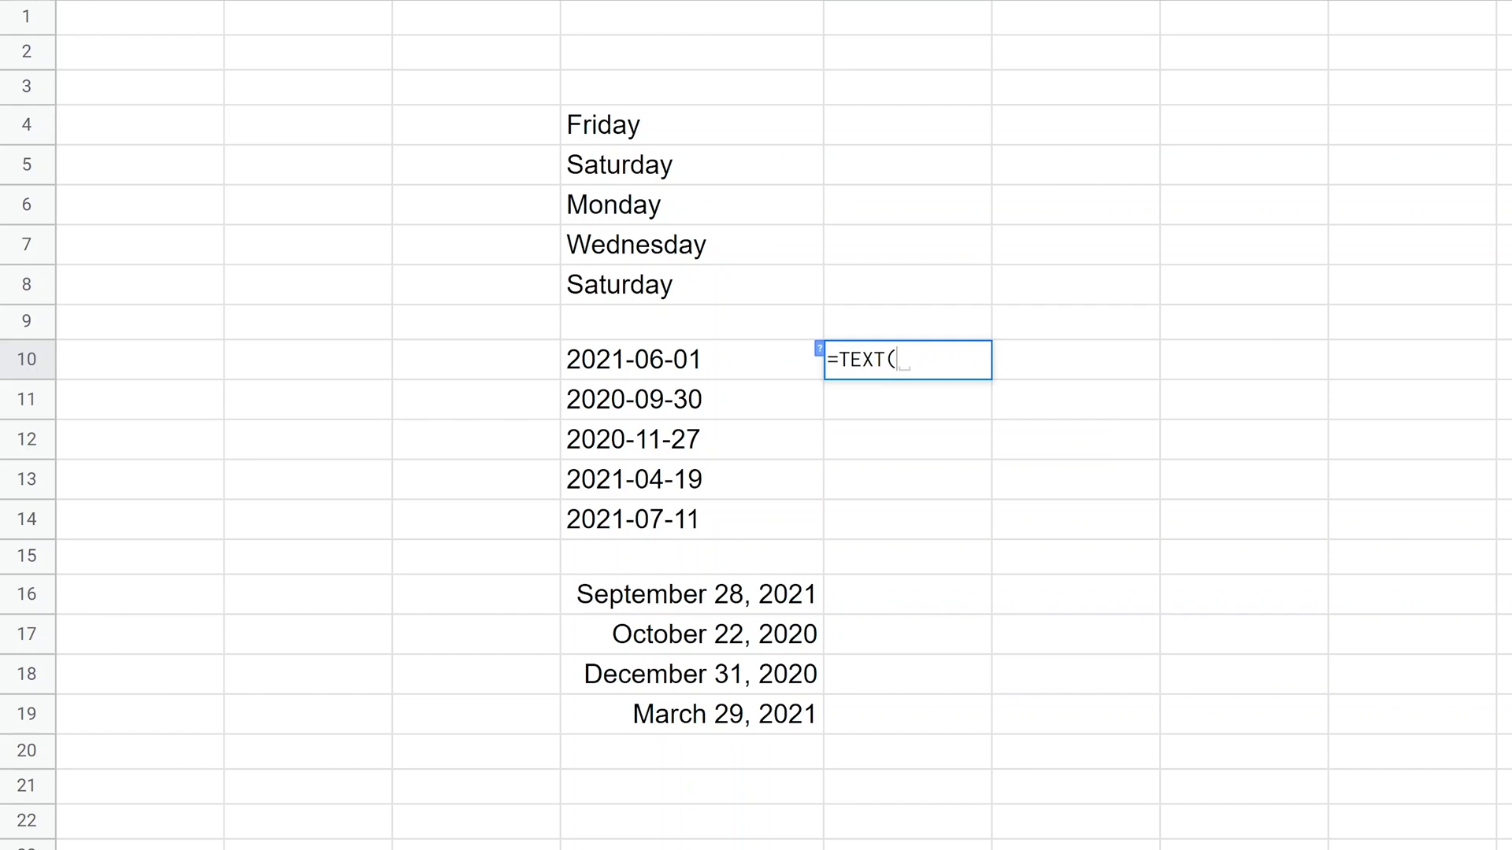
{"action": "left_click", "coordinate": [718, 371]}
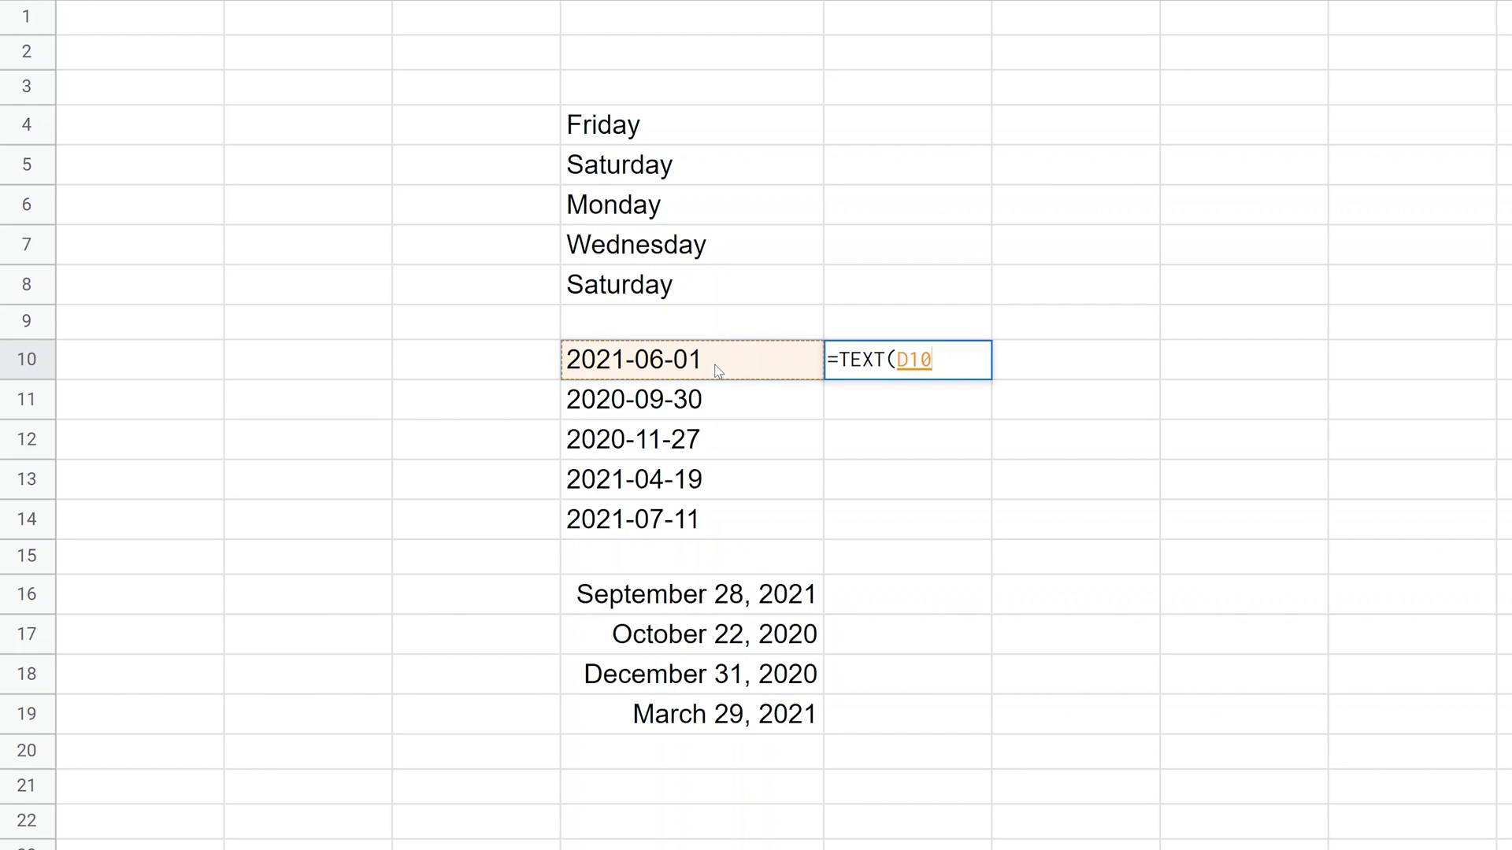
{"action": "type", "text": ", "}
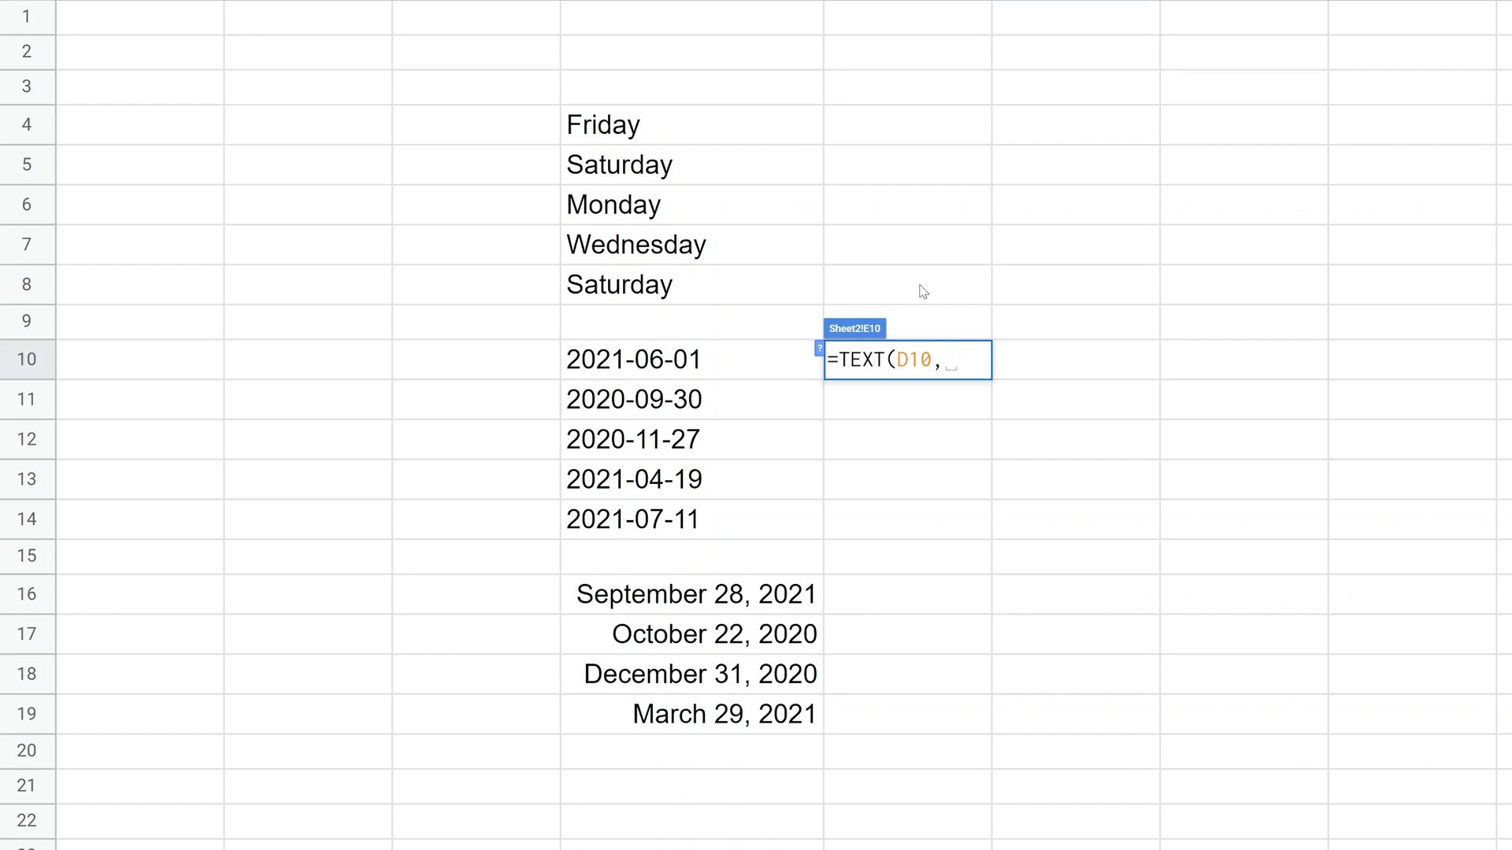
{"action": "type", "text": "d"}
{"action": "key", "text": "BackSpace"}
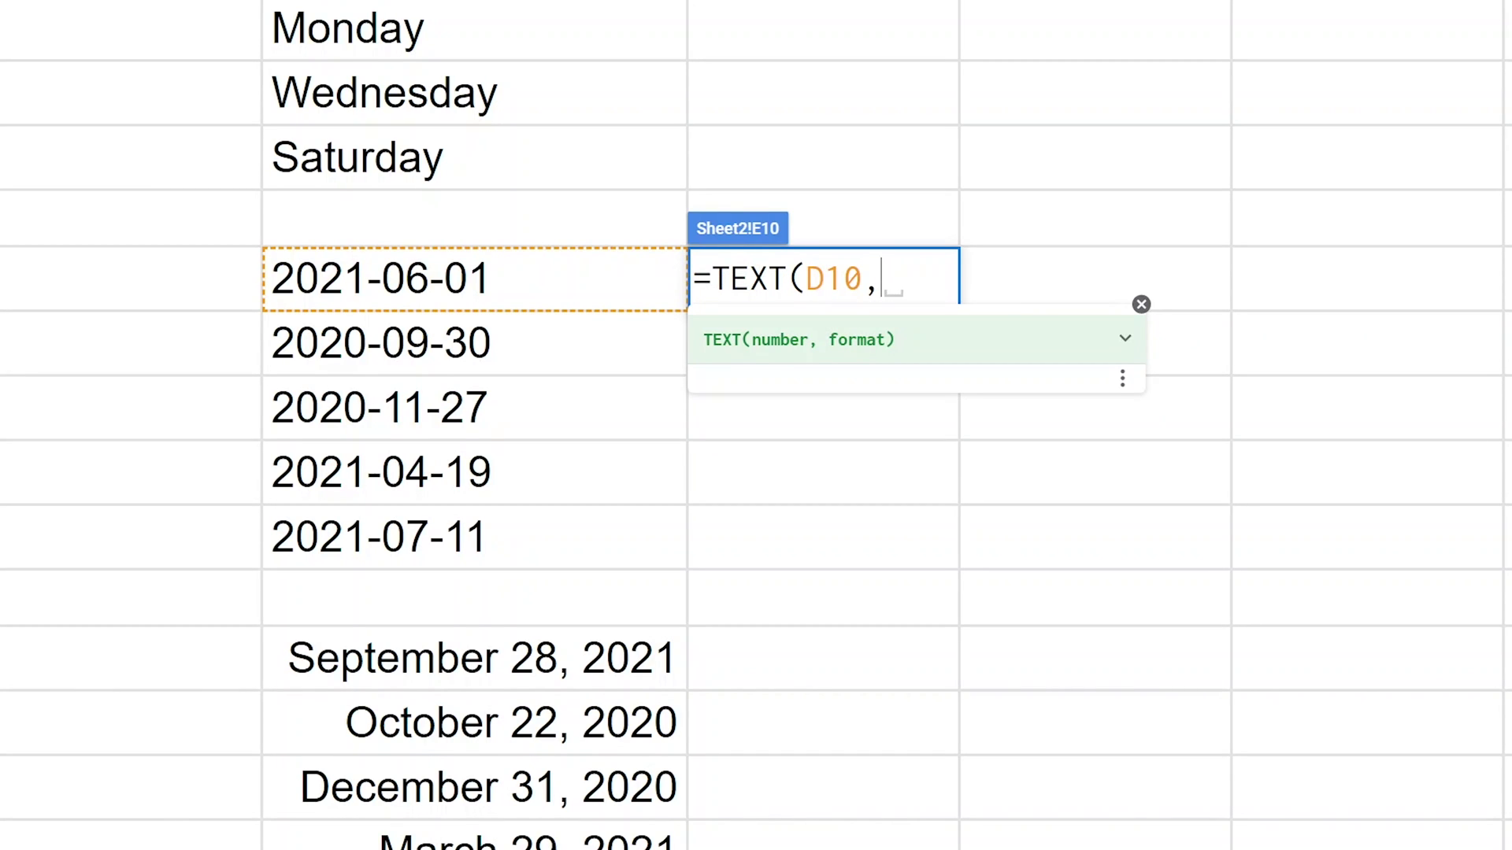
{"action": "left_click", "coordinate": [951, 347]}
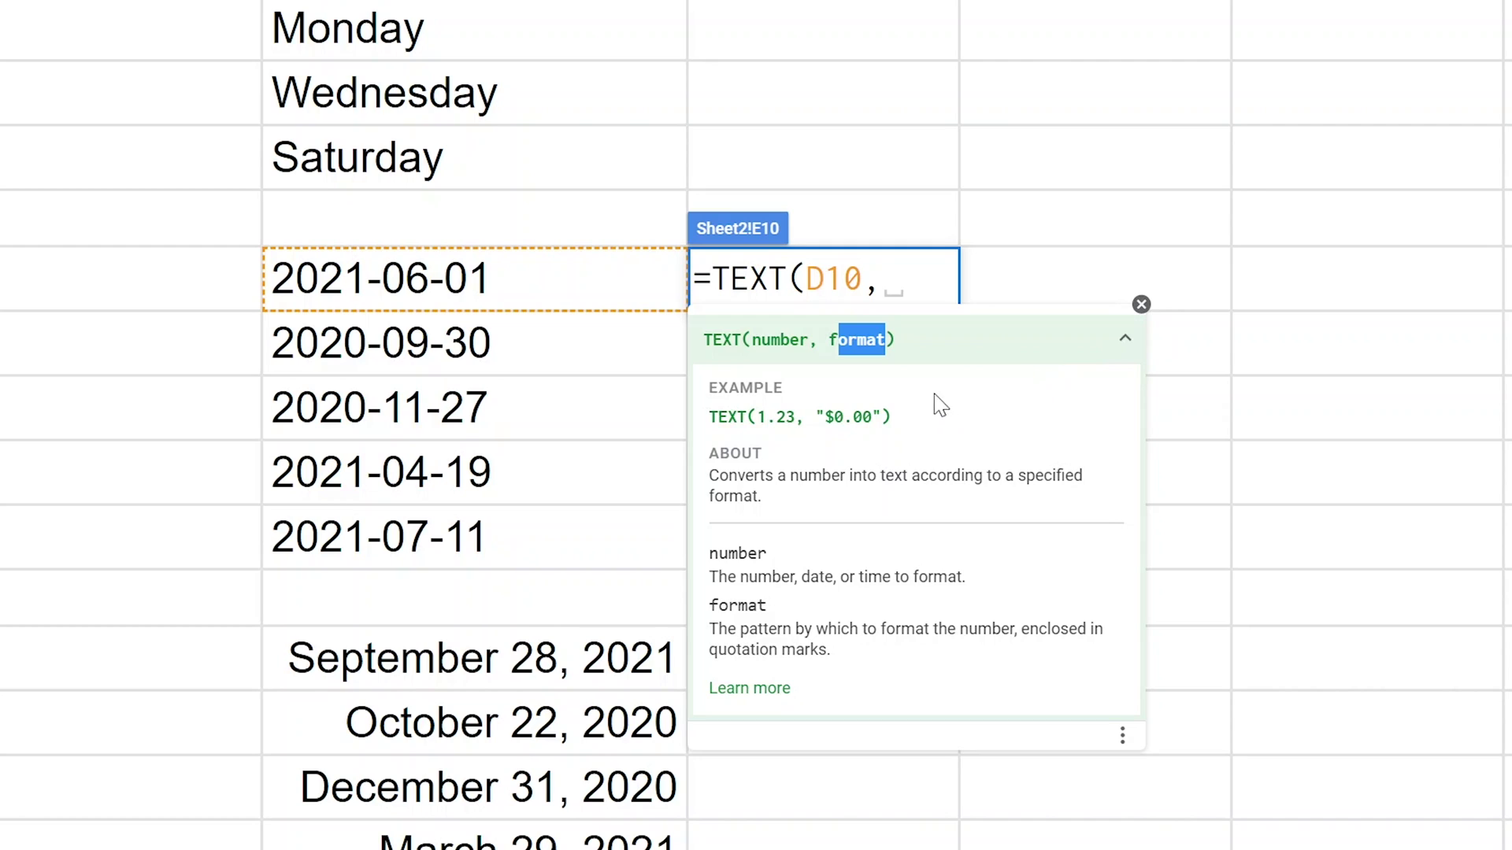
{"action": "type", "text": "\""}
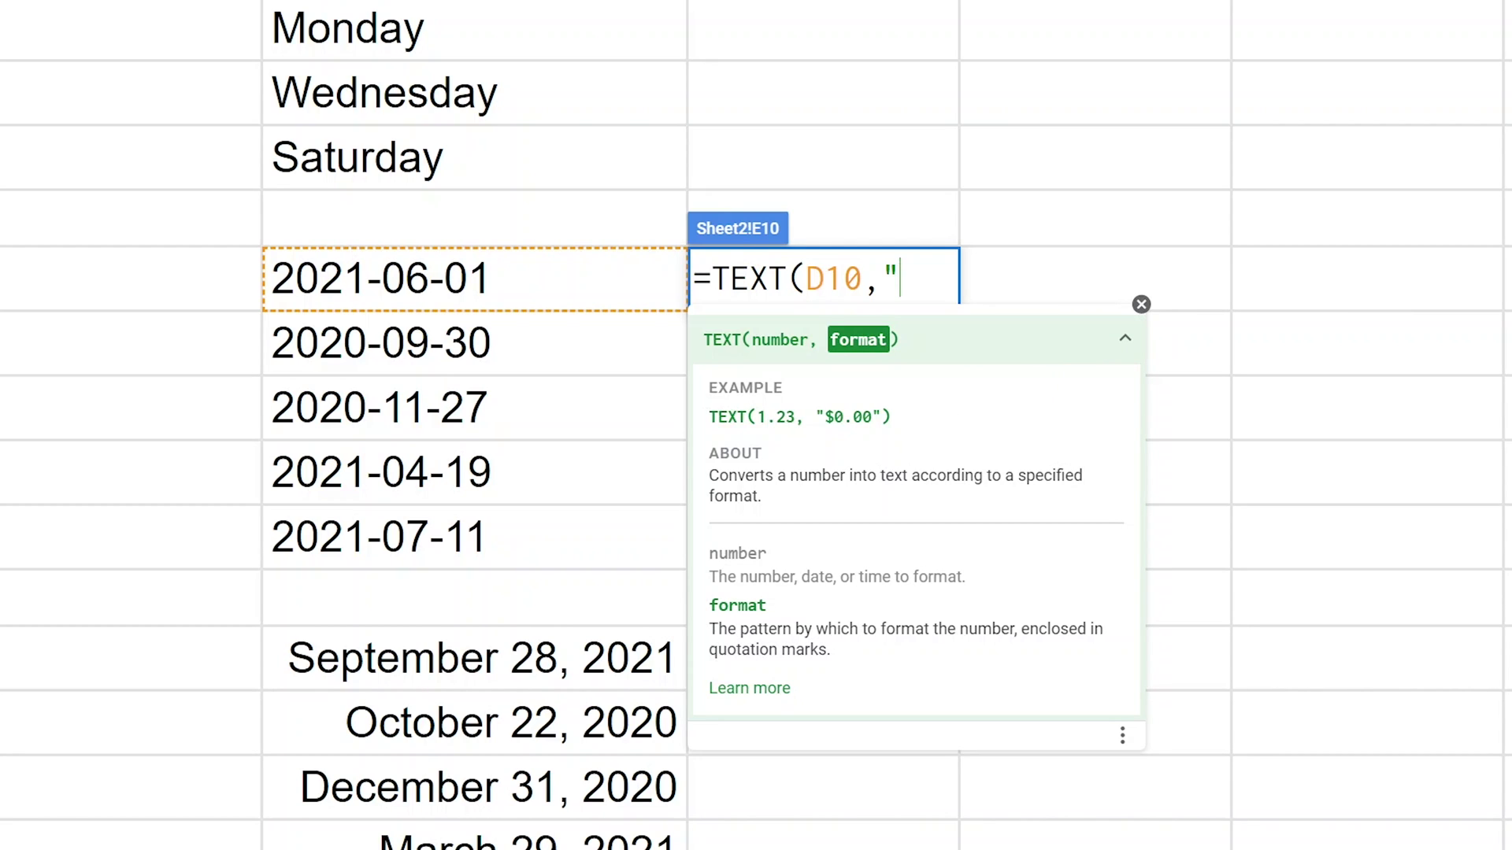
{"action": "type", "text": "D"}
{"action": "type", "text": "D"}
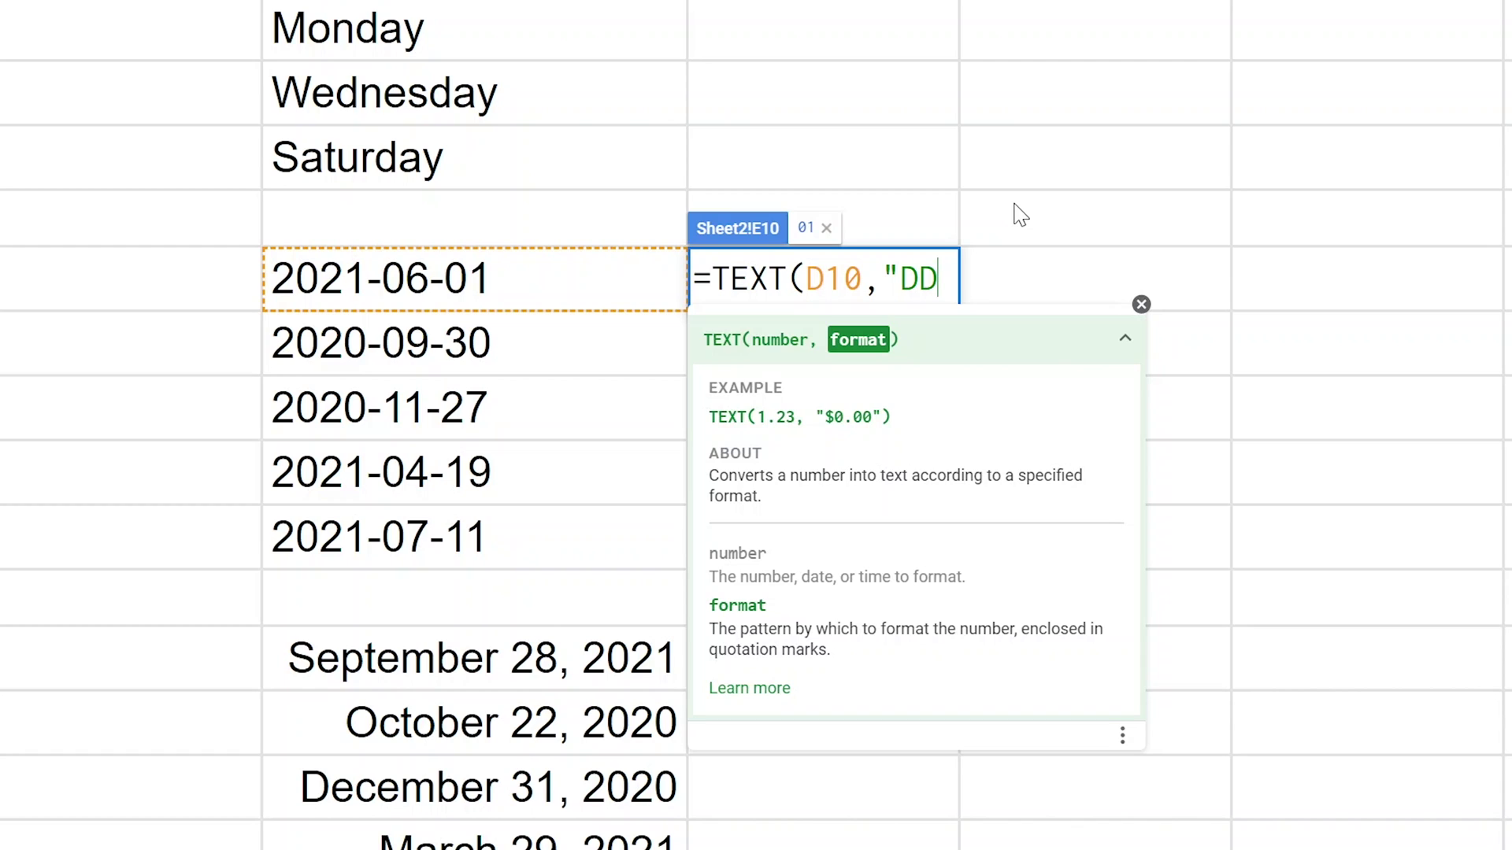
{"action": "type", "text": "D"}
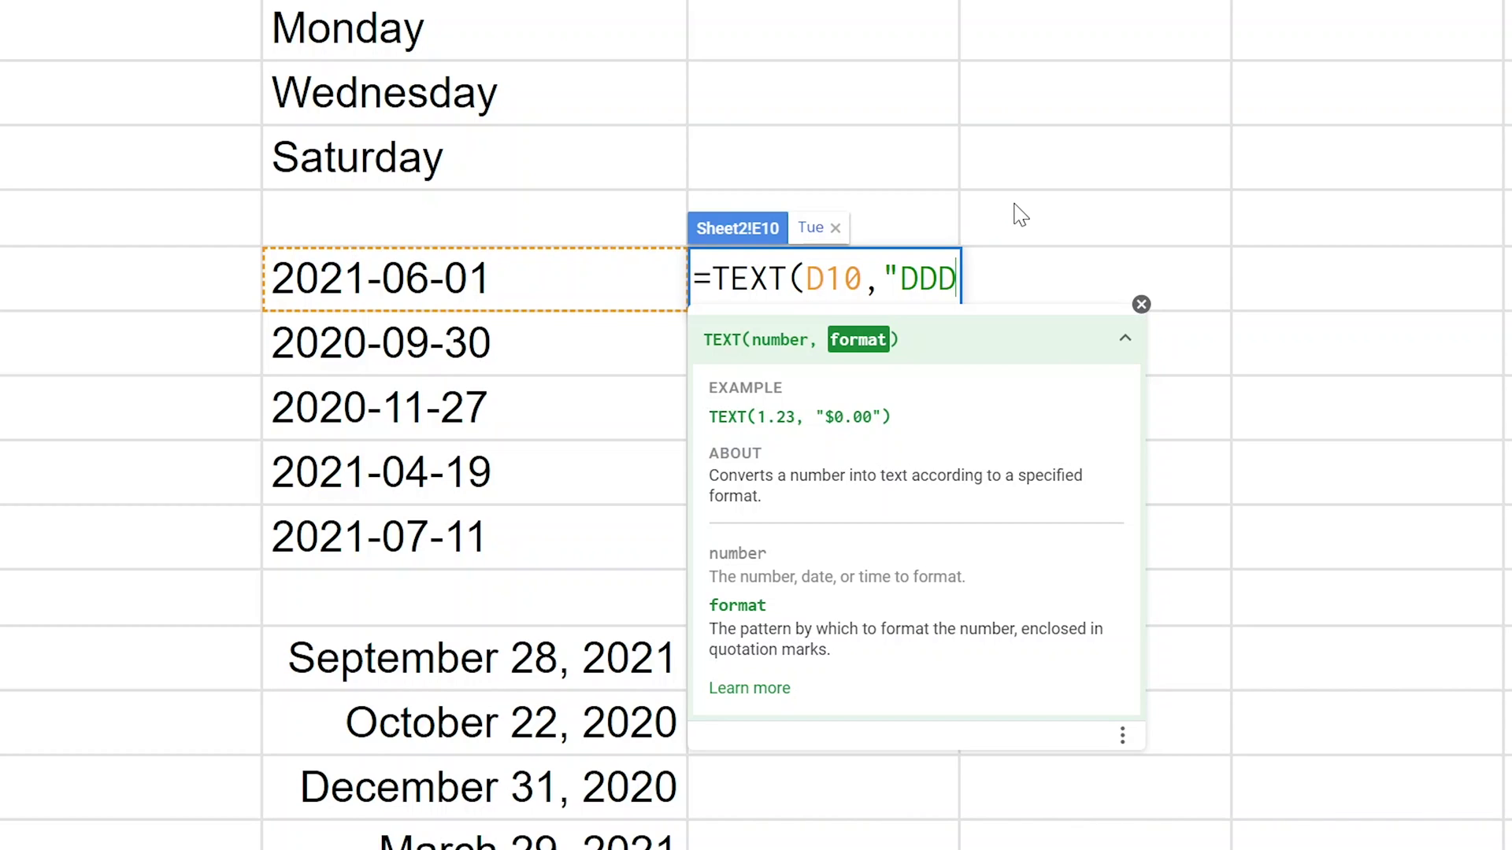
{"action": "type", "text": "D"}
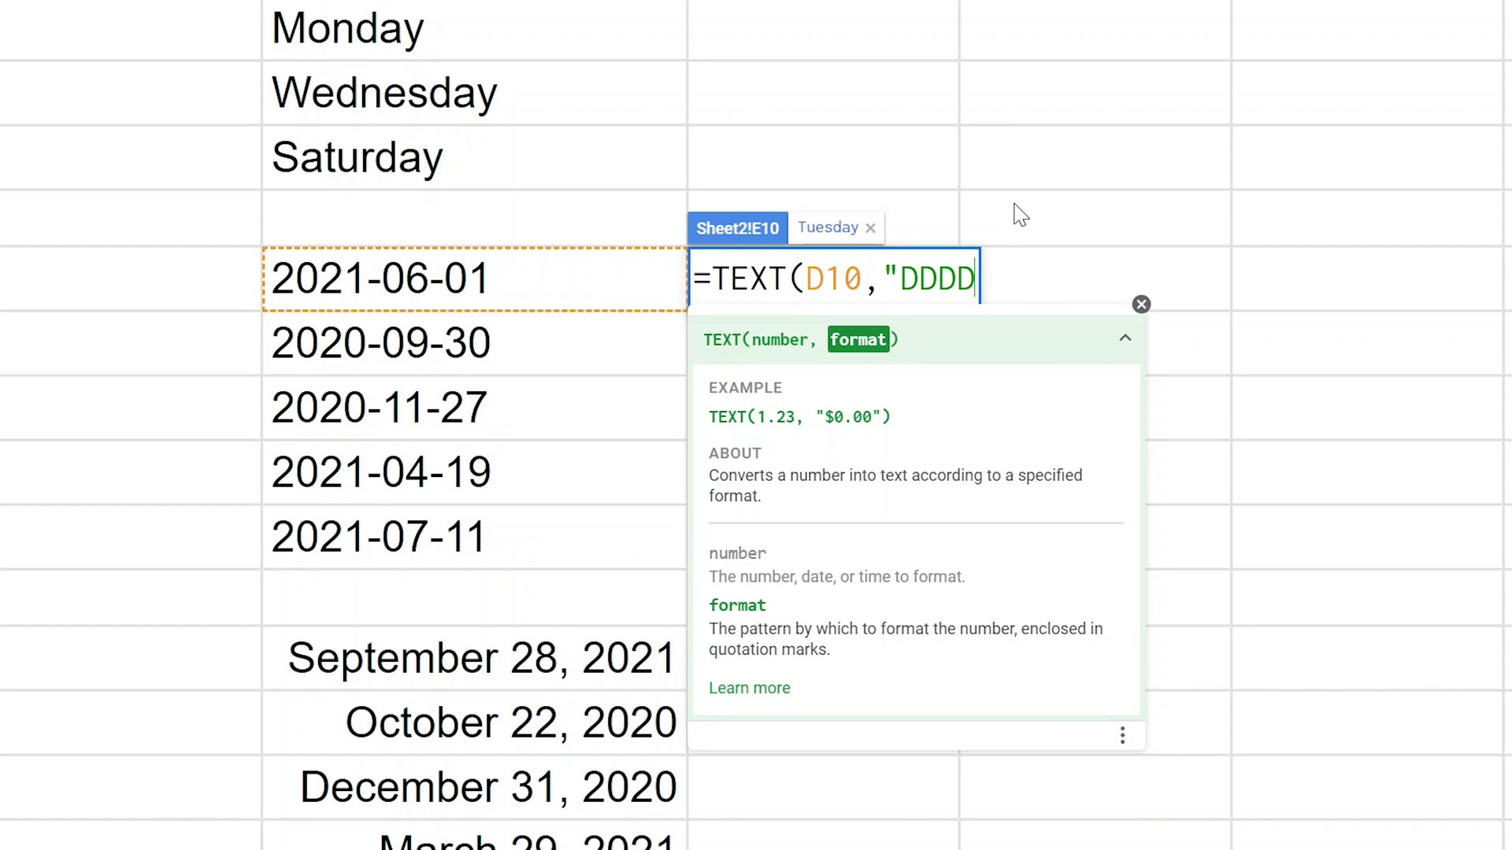
{"action": "type", "text": "\")"}
{"action": "key", "text": "Return"}
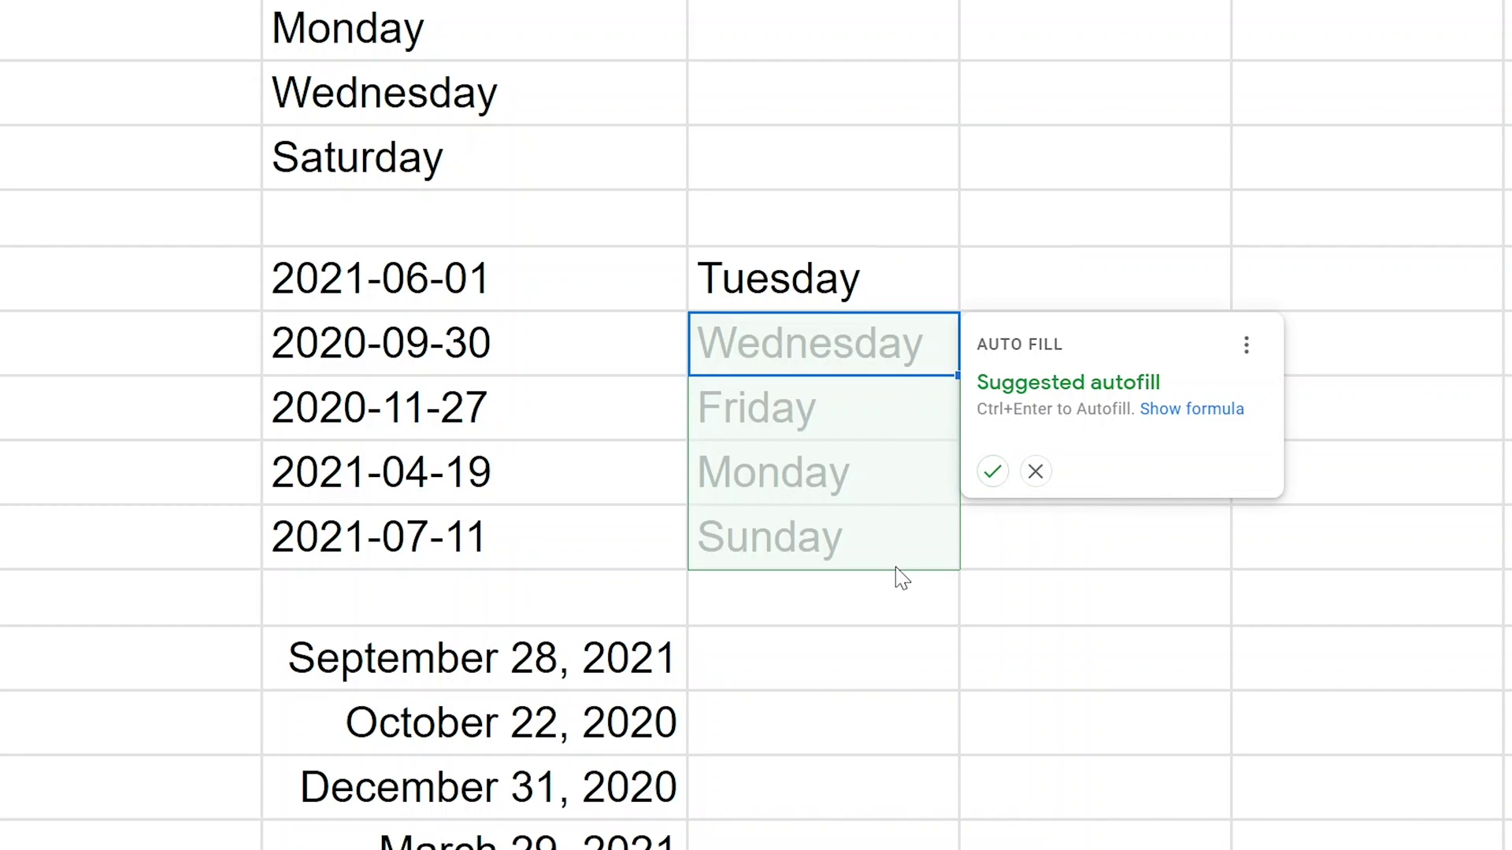
Step: Accept the suggested fill so E11:E14 show Wednesday, Friday, Monday and Sunday
{"action": "left_click", "coordinate": [992, 470]}
{"action": "left_click", "coordinate": [1060, 282]}
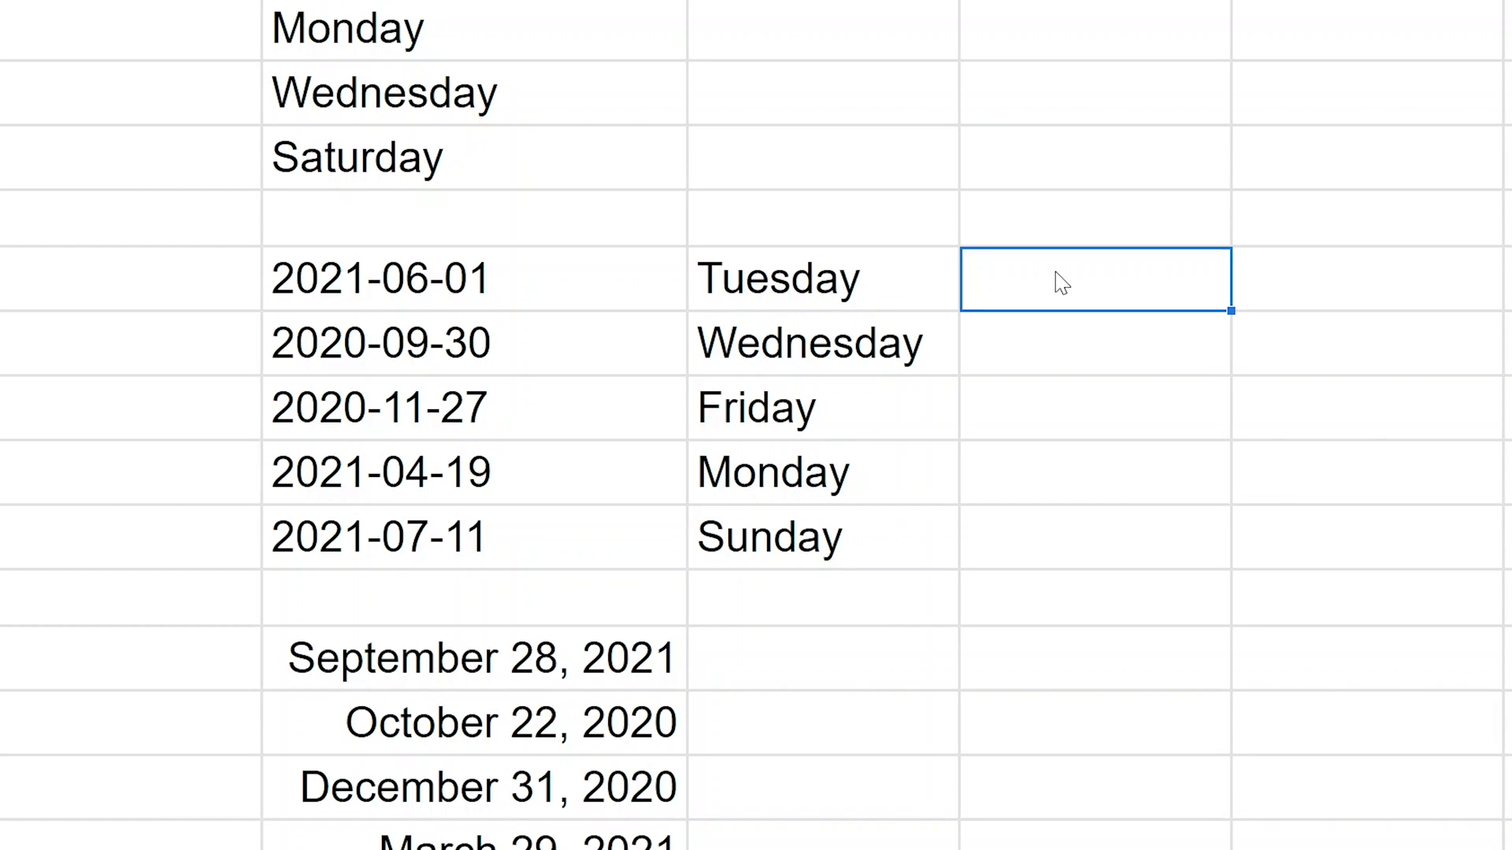